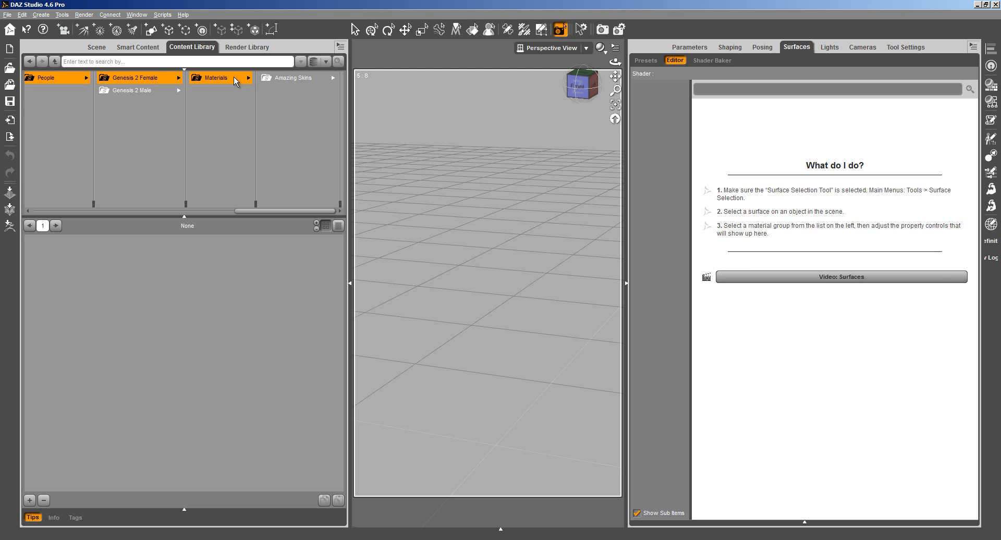
Step: Load the V6_Neut...rLights set from the Amazing Skins 08 Full Scenes folder and select the figure's torso surface
click(278, 80)
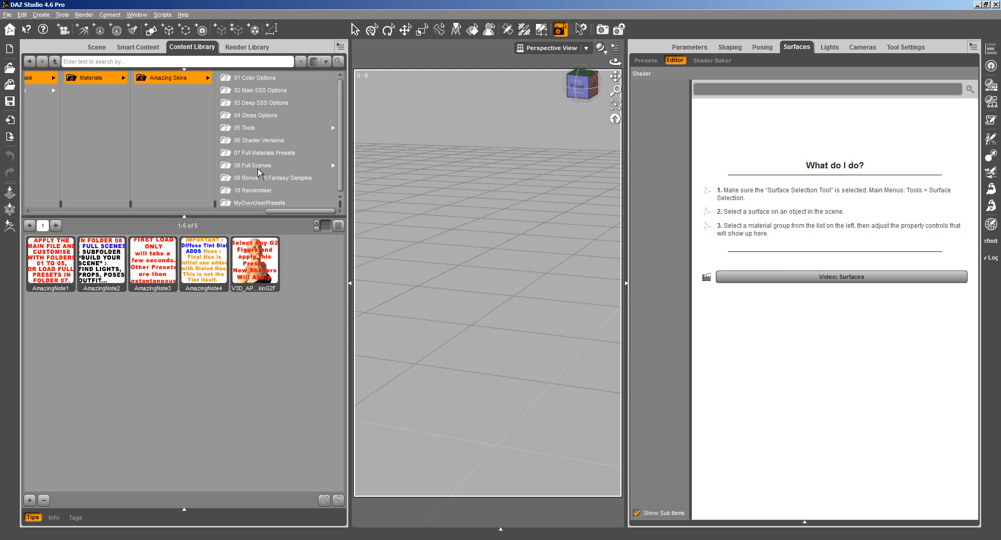
click(257, 166)
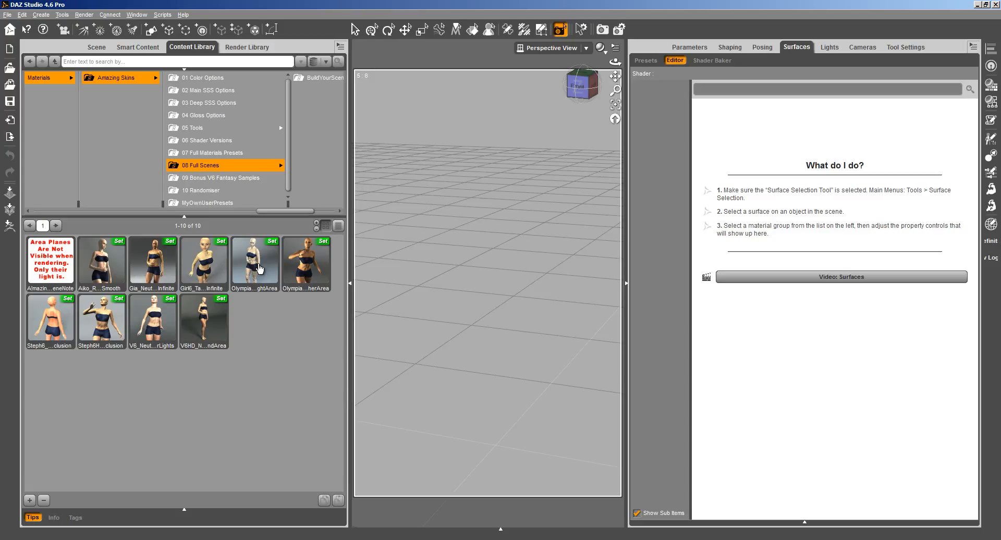
mouse_move(260, 269)
click(148, 332)
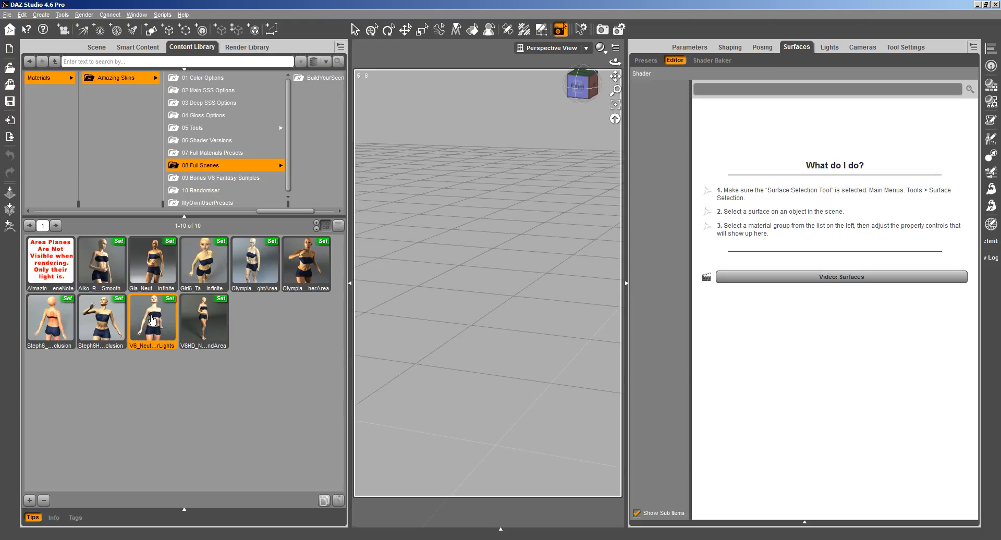
drag(152, 320, 467, 240)
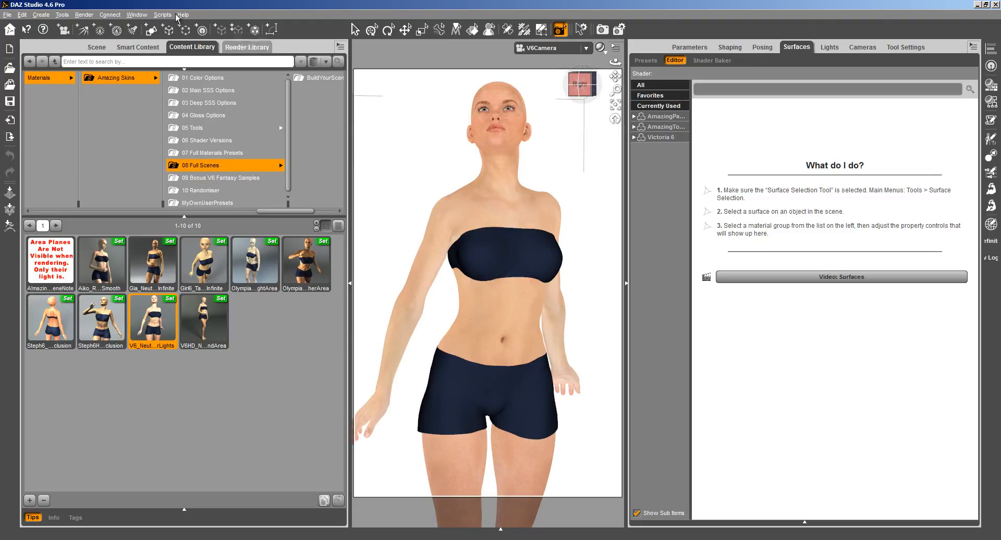
click(472, 30)
click(503, 211)
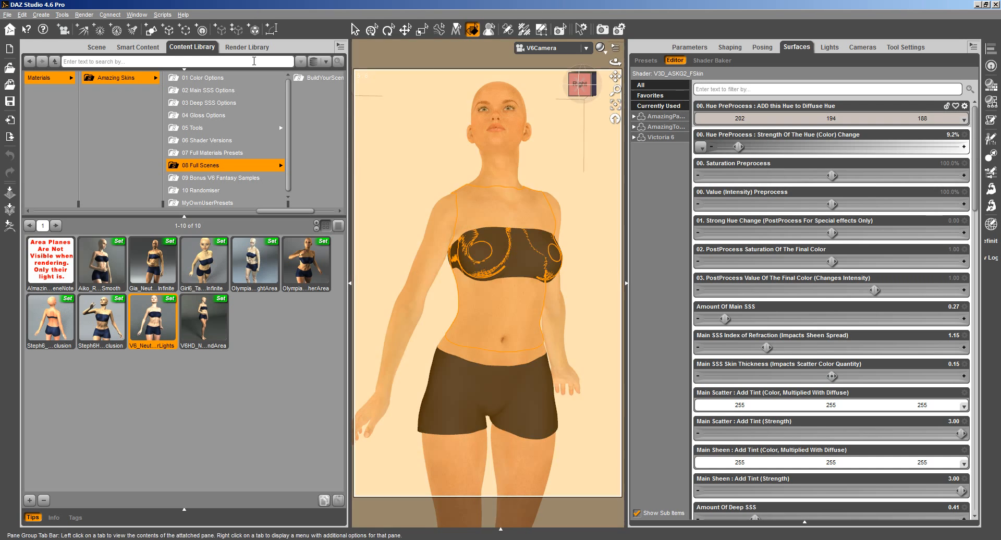
Step: Enlarge the Render Settings window and set the advanced Shading Rate to 0.5
click(84, 15)
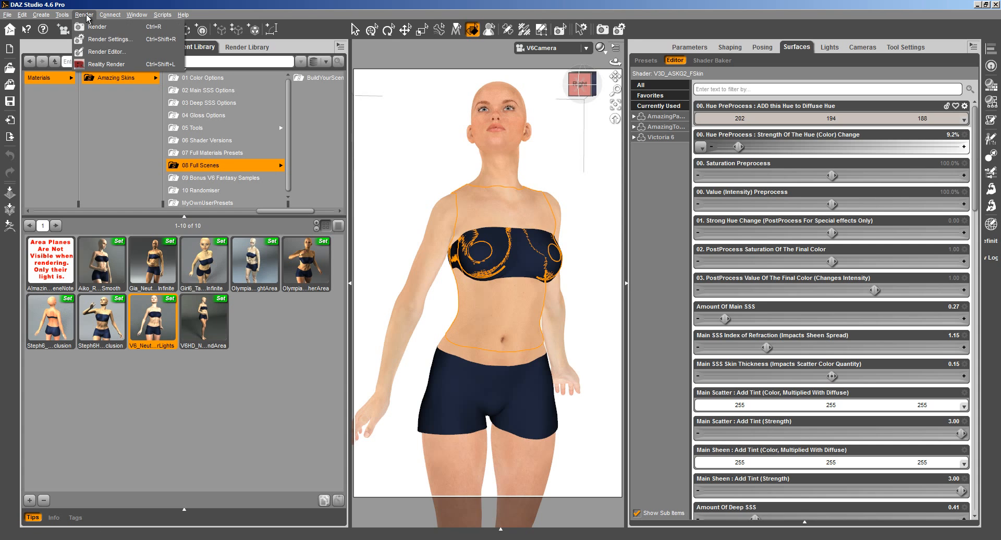
click(94, 45)
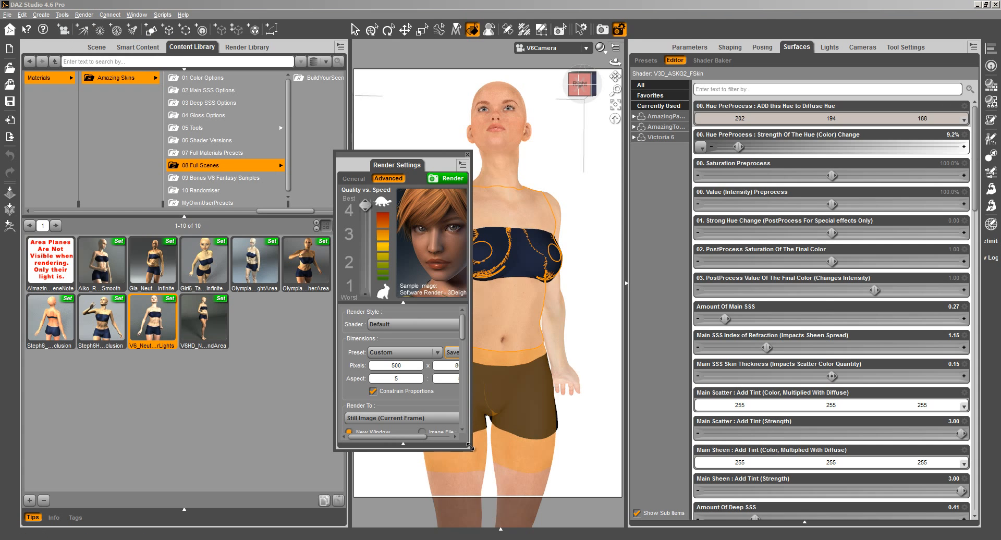
drag(470, 447, 677, 476)
scroll(472, 410, down, 4)
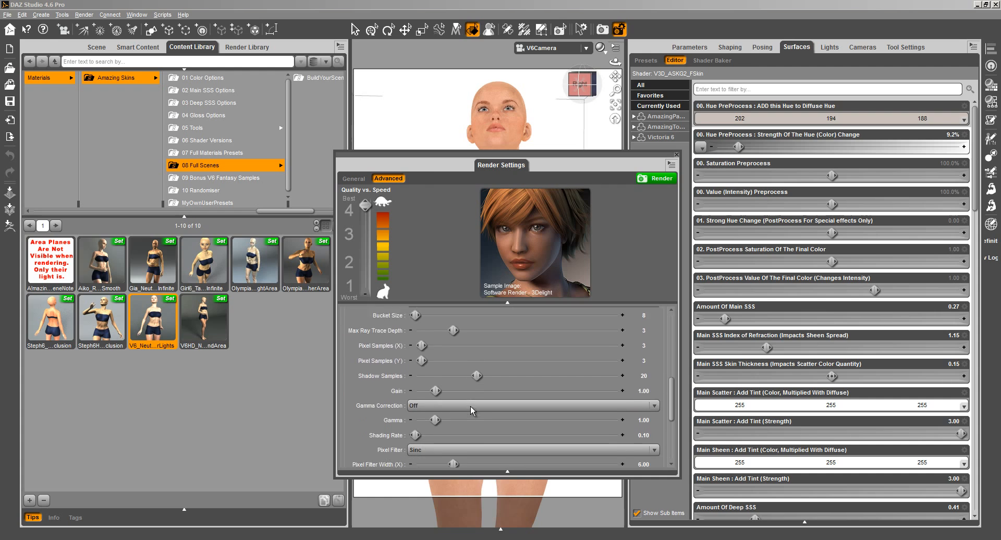
scroll(472, 411, down, 3)
click(644, 344)
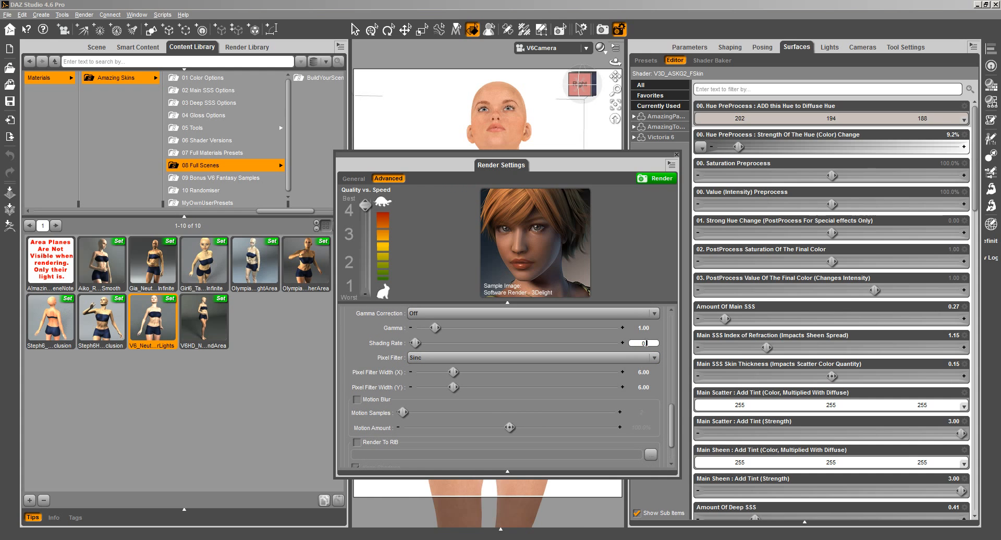
text(00)
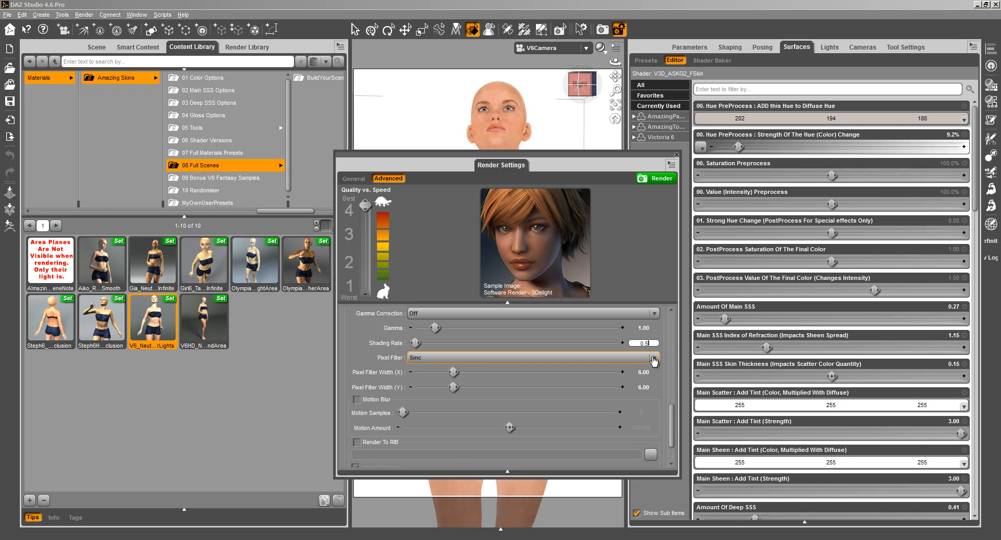
Step: Set the 3Delight Shadow Samples to 8
drag(671, 411, 653, 367)
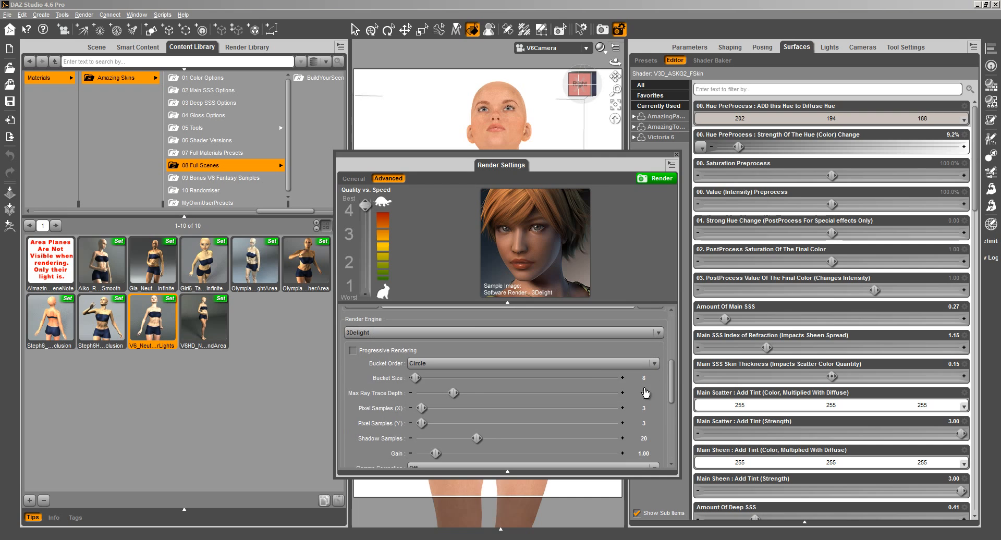
click(644, 440)
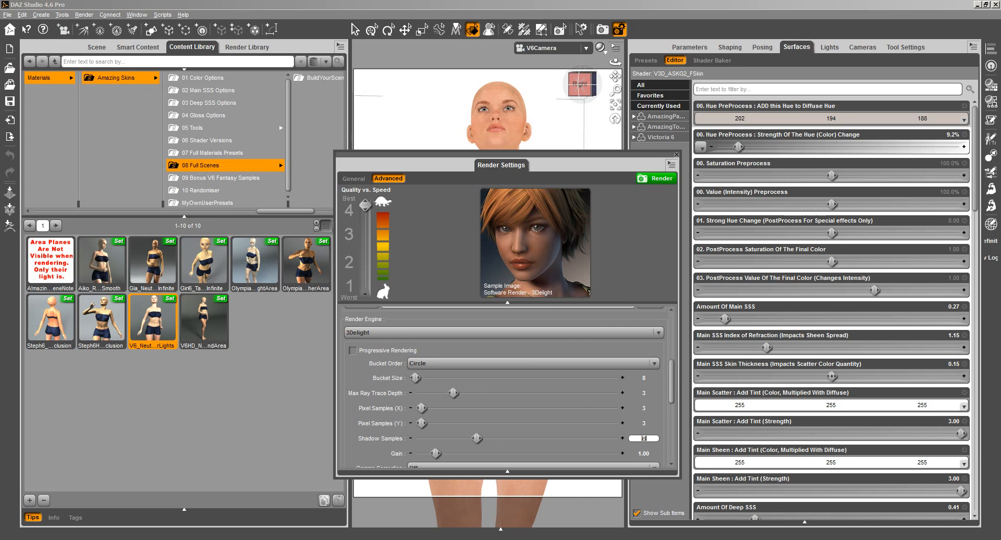
text(8)
Step: Set the render size to 400 x 400 pixels, constrain the proportions again, and run a test render
scroll(564, 398, up, 10)
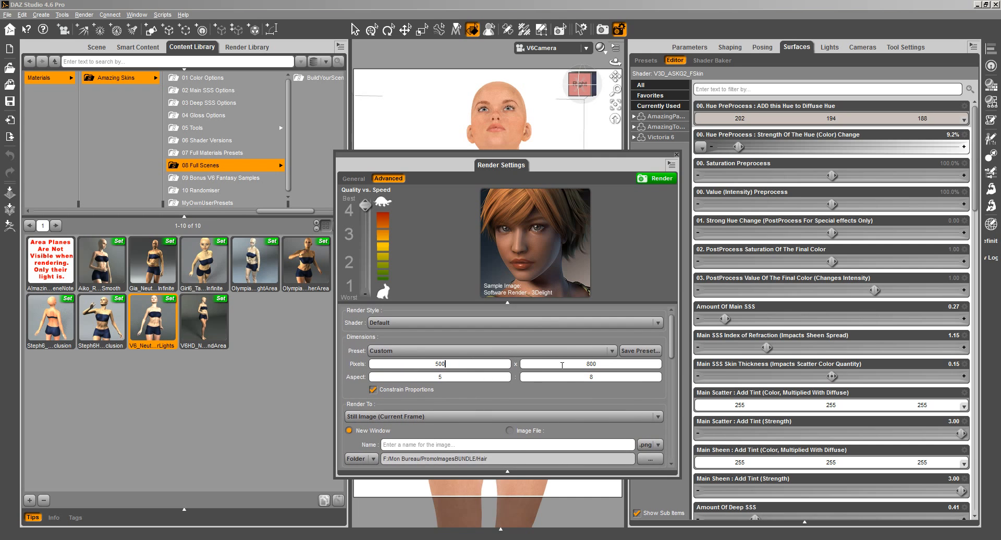
click(373, 389)
text(400)
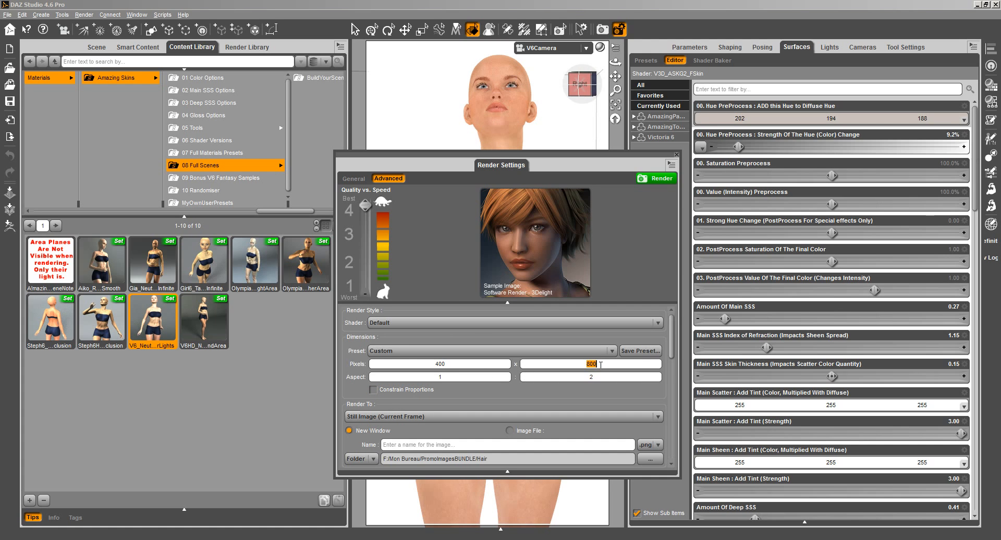
text(400)
key(Return)
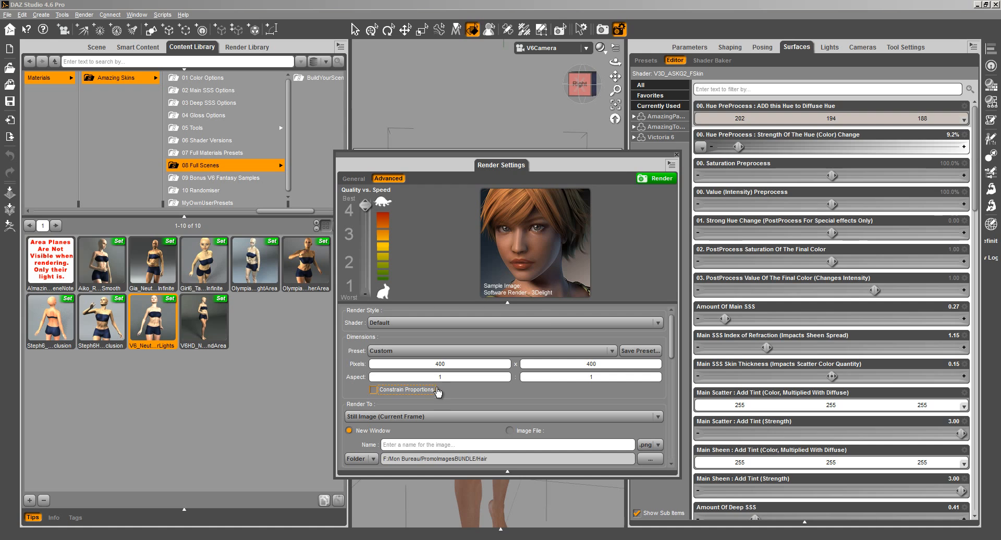
click(373, 391)
click(659, 178)
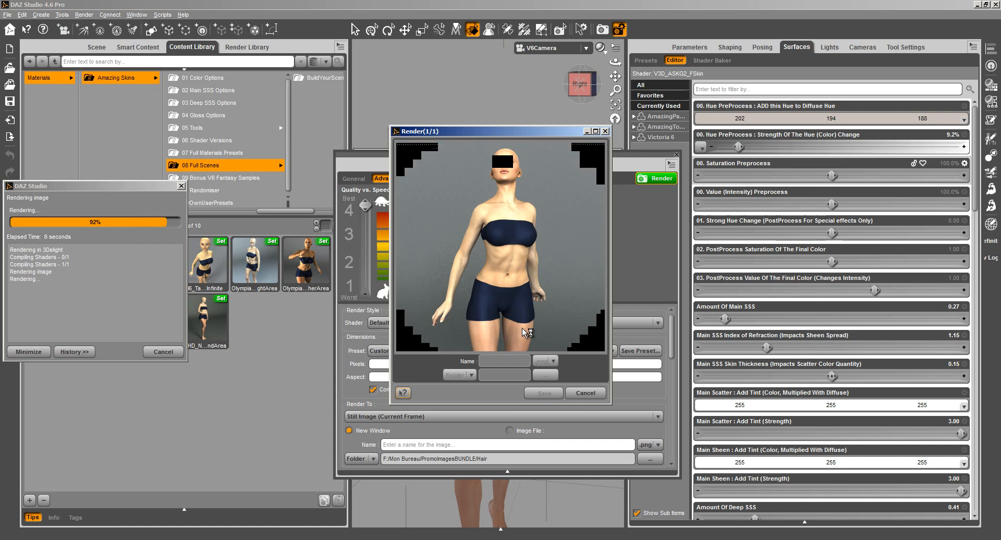
click(585, 393)
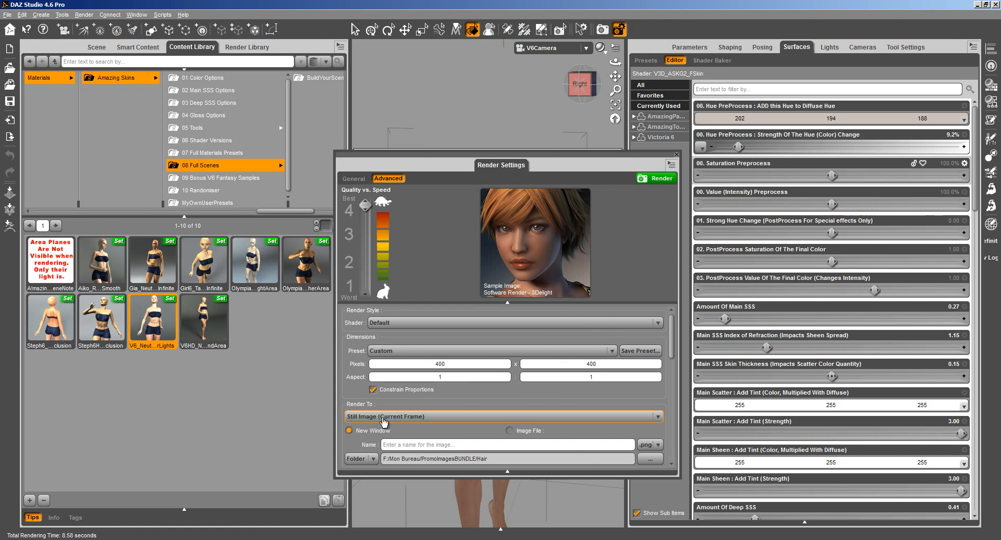
Step: Enable Progressive Rendering, render the scene again, and close the render and its settings
scroll(364, 393, down, 5)
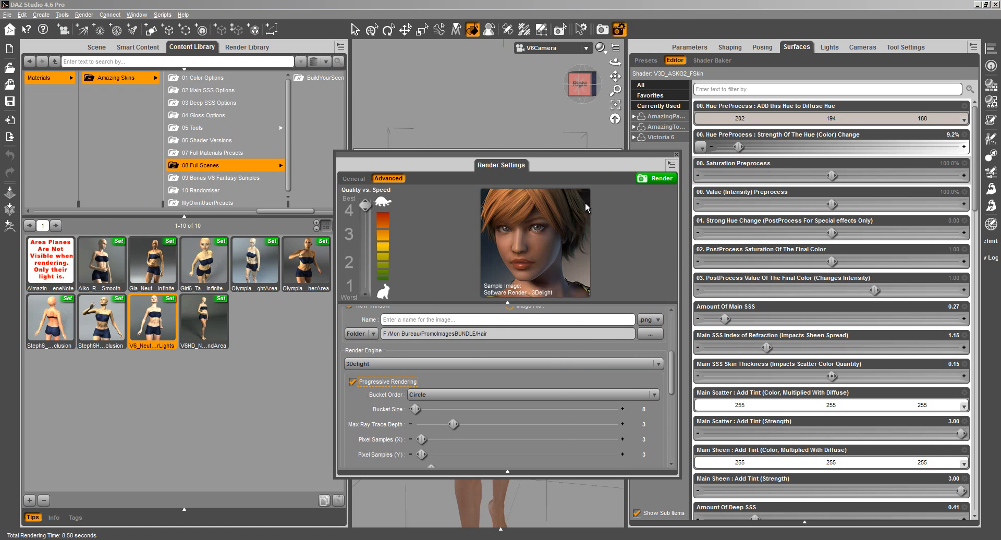
click(659, 178)
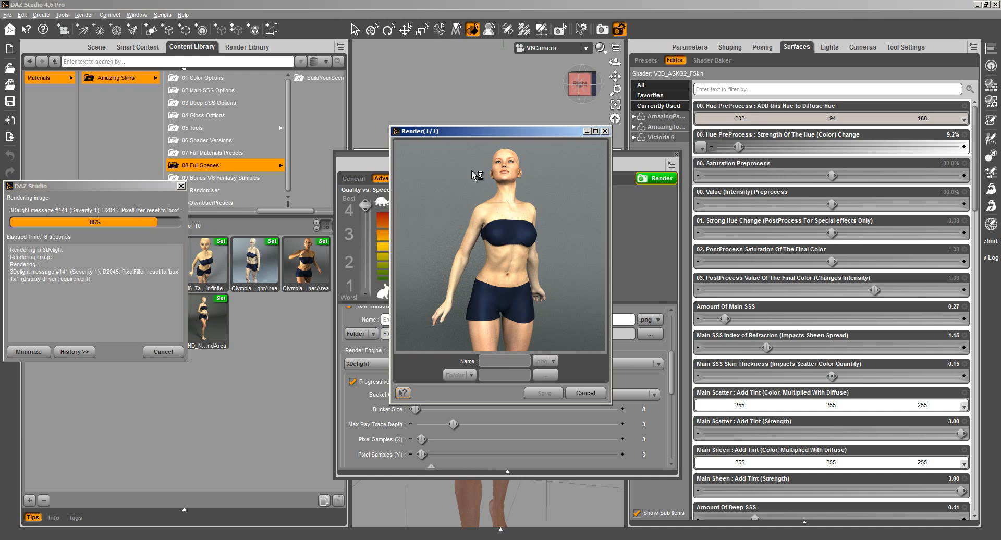
click(579, 394)
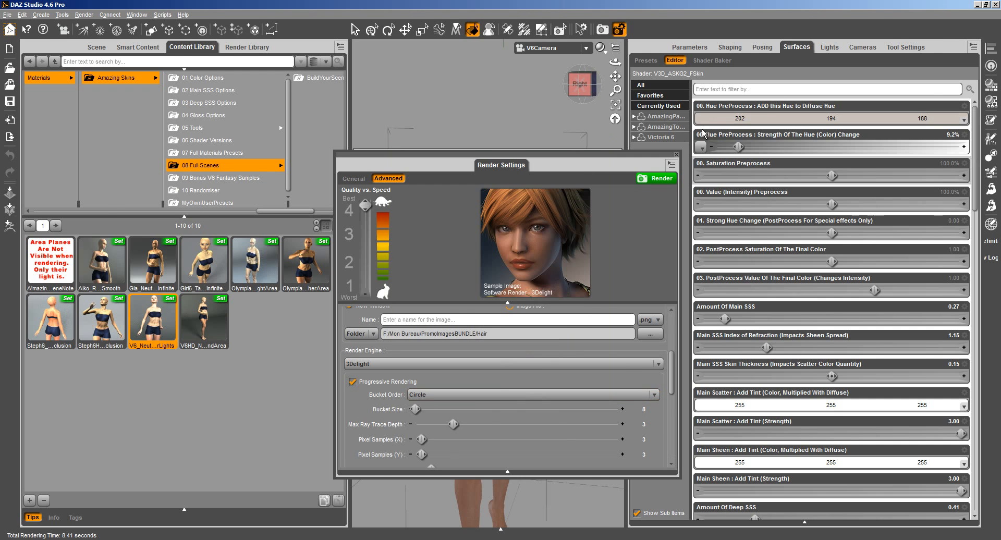
click(677, 154)
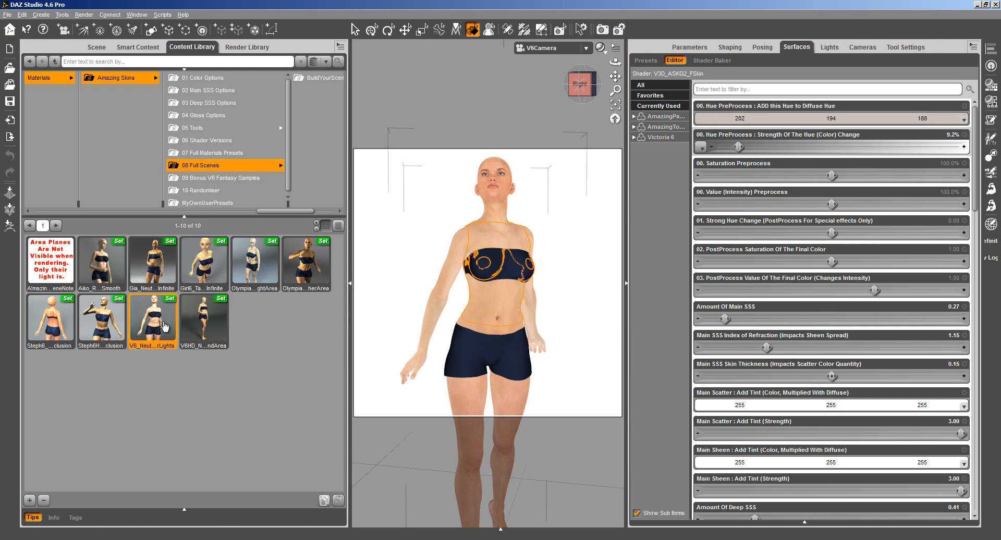
Step: Delete every node from the scene, including the figure, outfit, lights, background and camera
click(93, 48)
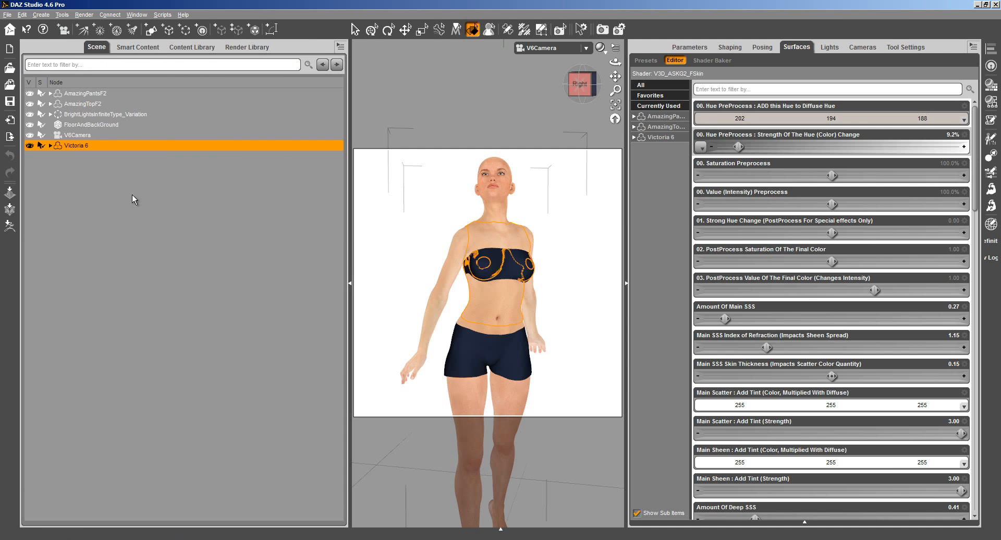
shift+click(70, 94)
key(Delete)
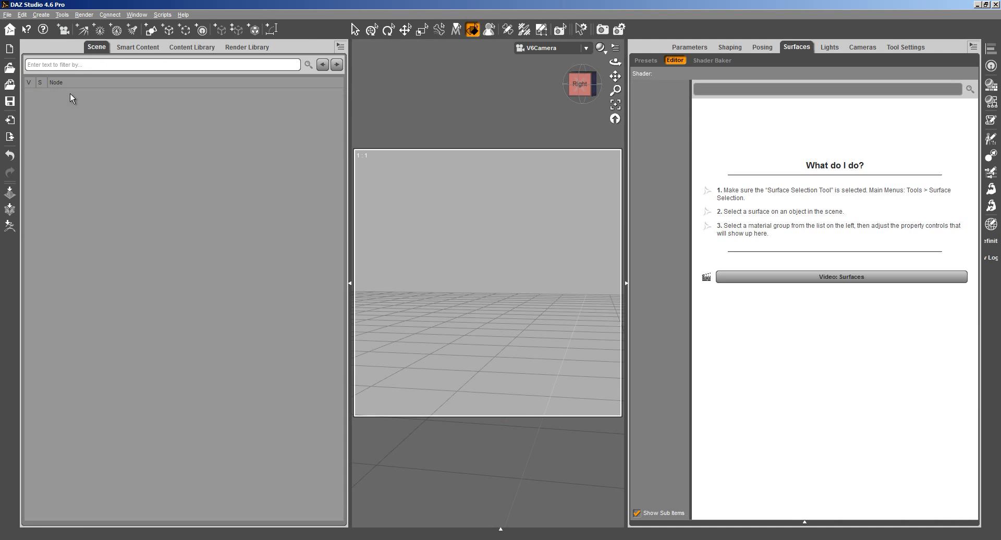
Step: Load the Victoria 6 character from the Genesis 2 Female Characters folder under Figures into the empty scene
click(192, 47)
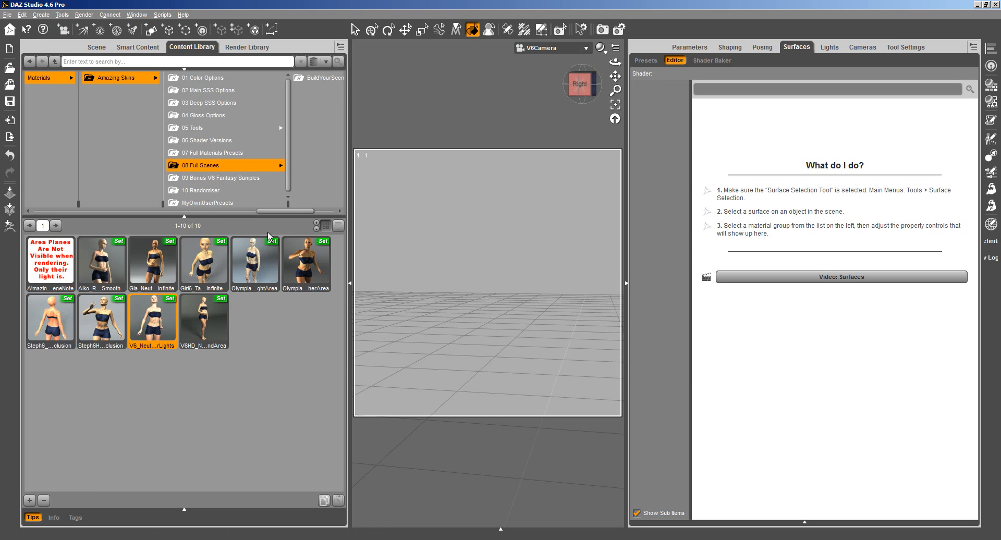
drag(276, 211, 43, 210)
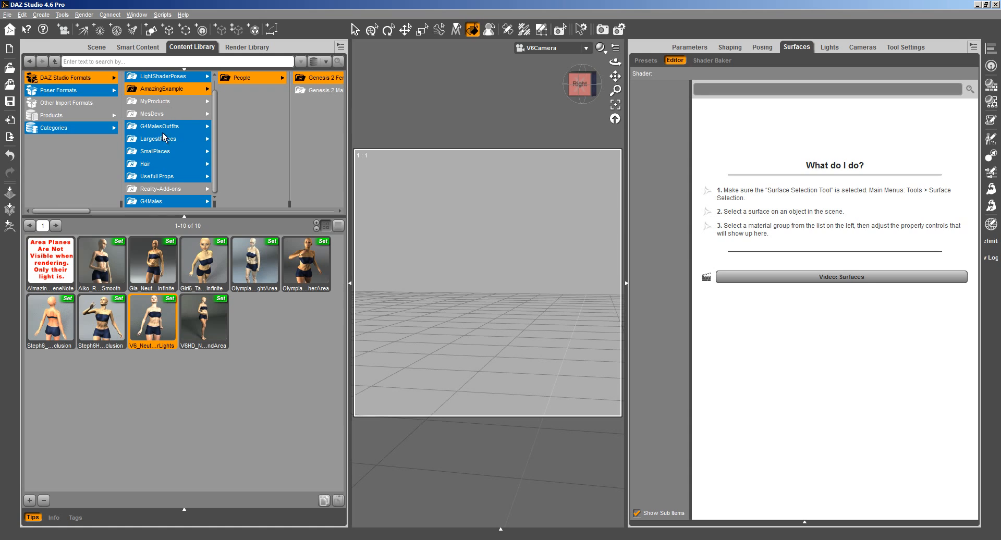
scroll(164, 100, up, 1)
click(157, 78)
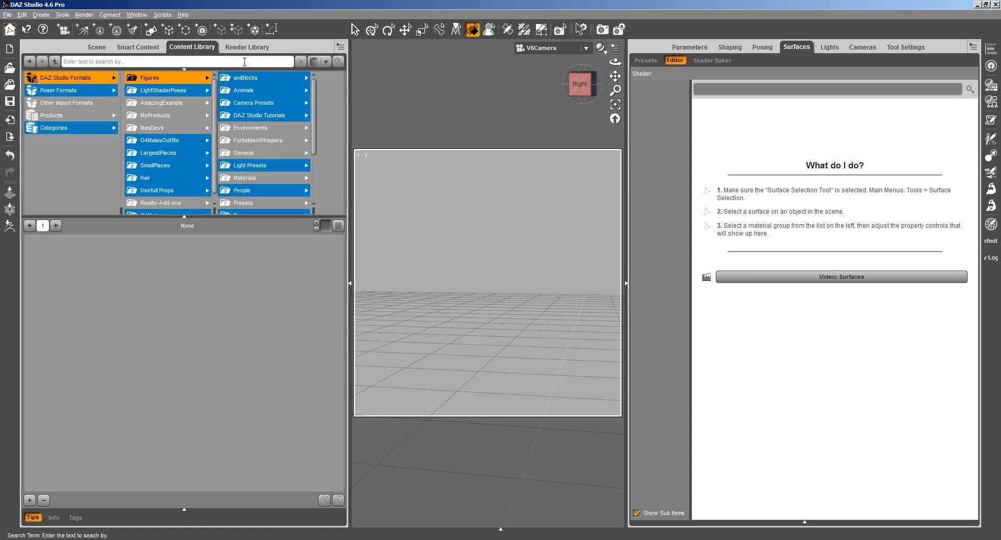
click(286, 193)
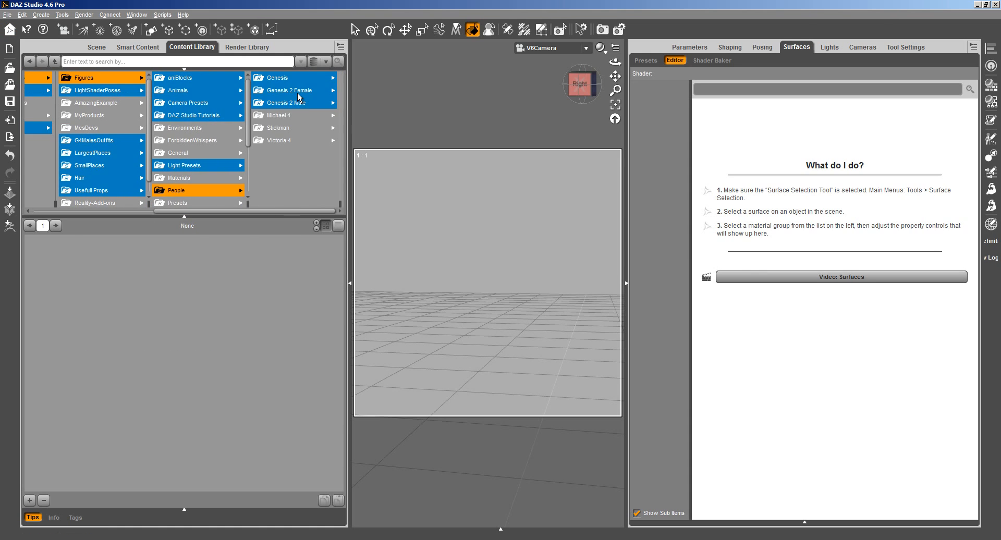
click(258, 90)
click(305, 119)
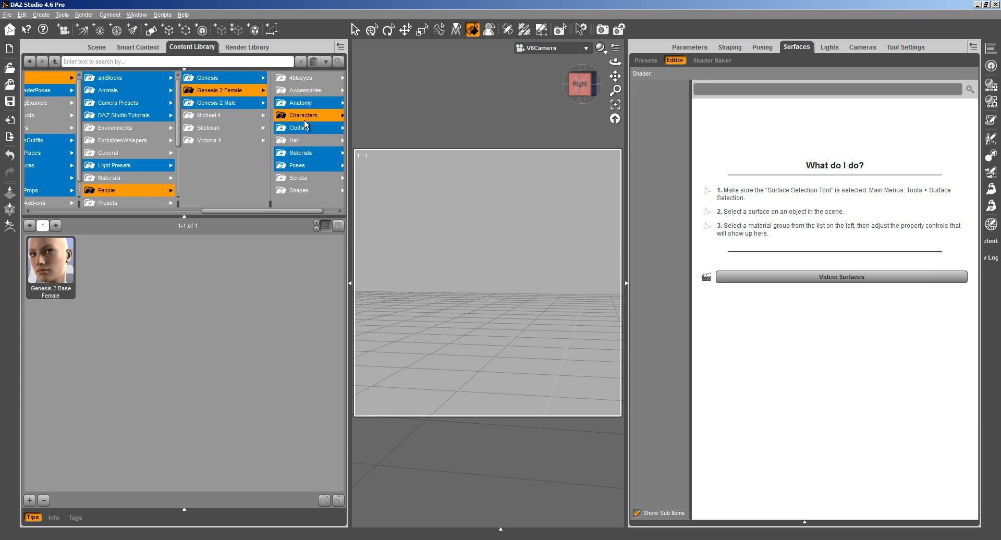
scroll(198, 405, down, 1)
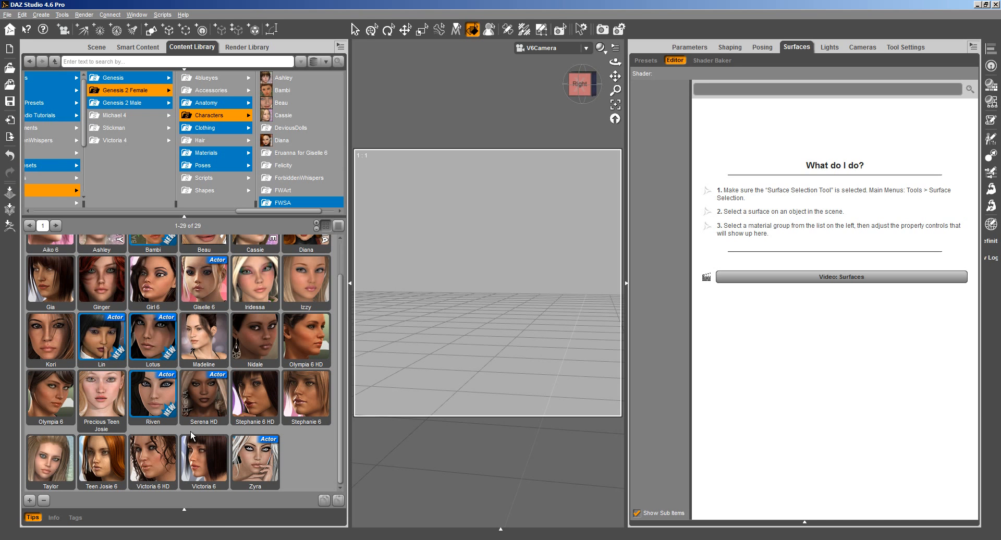
click(211, 486)
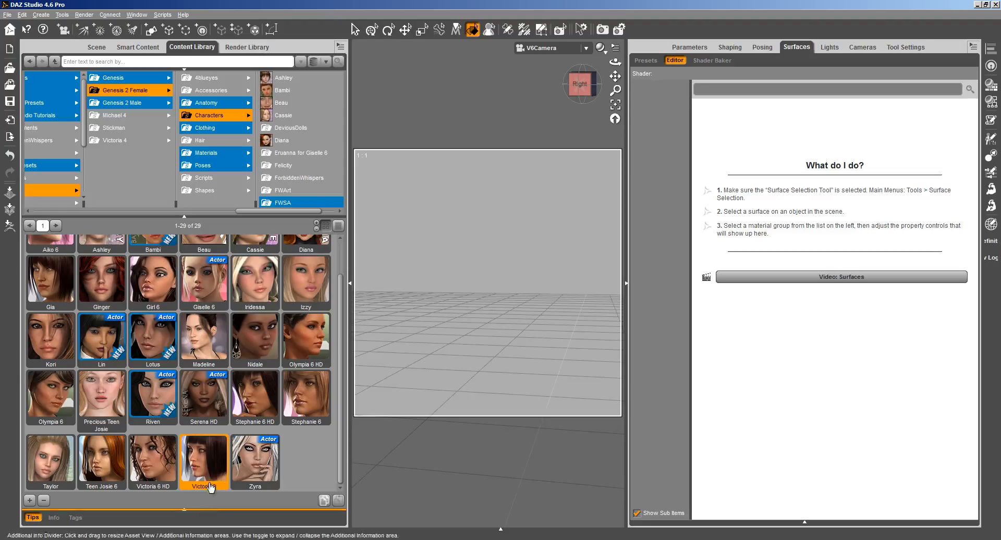
drag(210, 487, 511, 298)
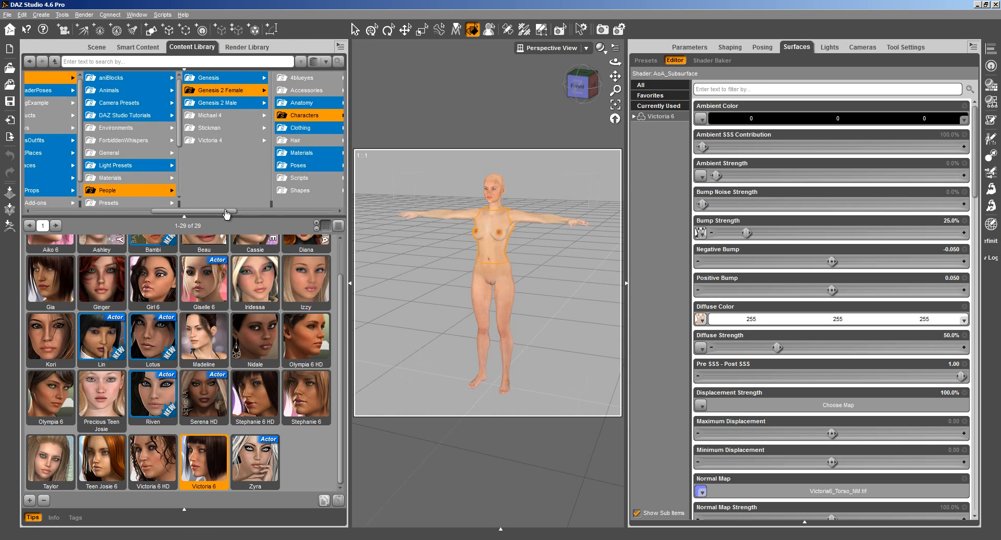
Step: Add the AmazingPantF2 wardrobe item to Victoria 6 from the Amazing Skins BuildYourScene folder in AmazingExample
drag(224, 211, 104, 211)
click(195, 95)
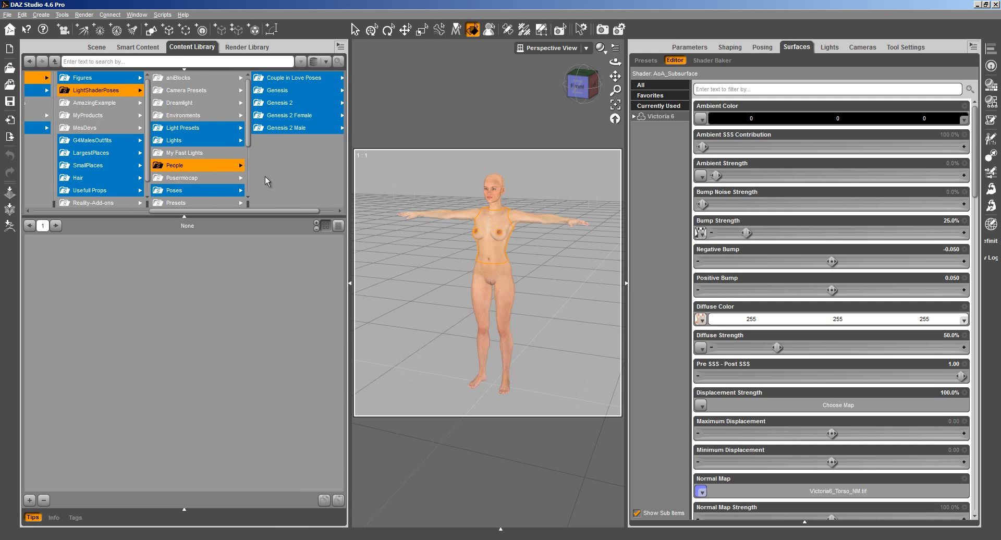
click(115, 104)
click(208, 78)
click(250, 78)
click(286, 77)
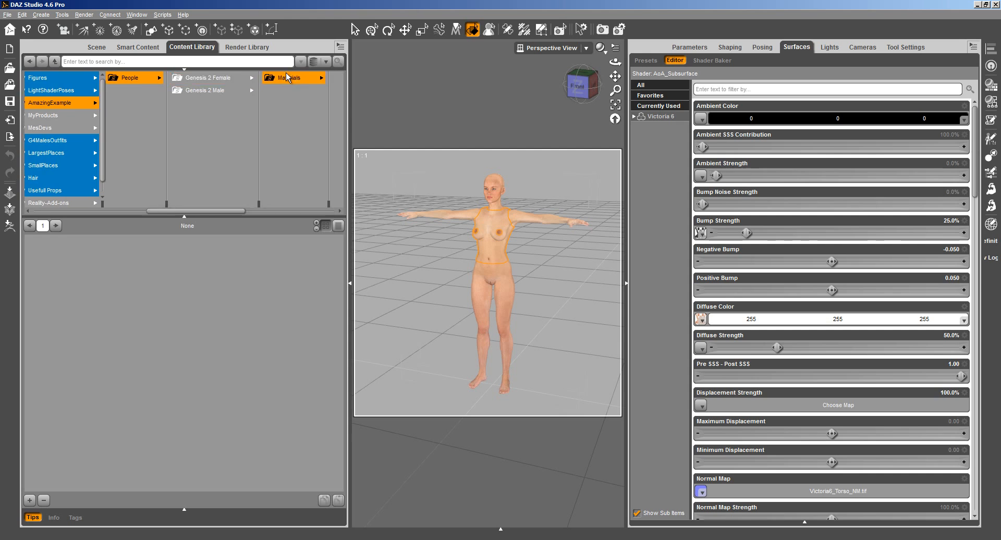
click(293, 76)
click(278, 164)
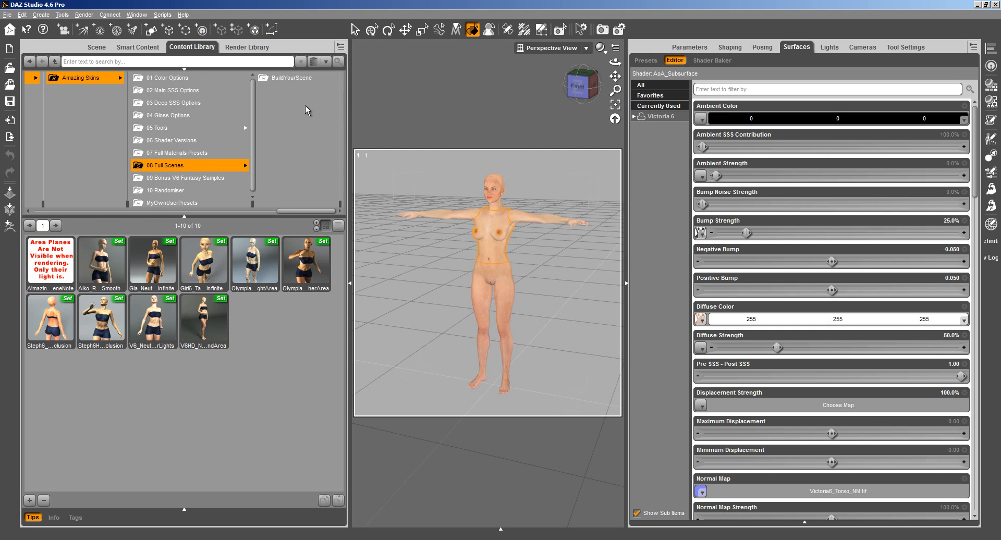
click(296, 79)
drag(50, 263, 482, 300)
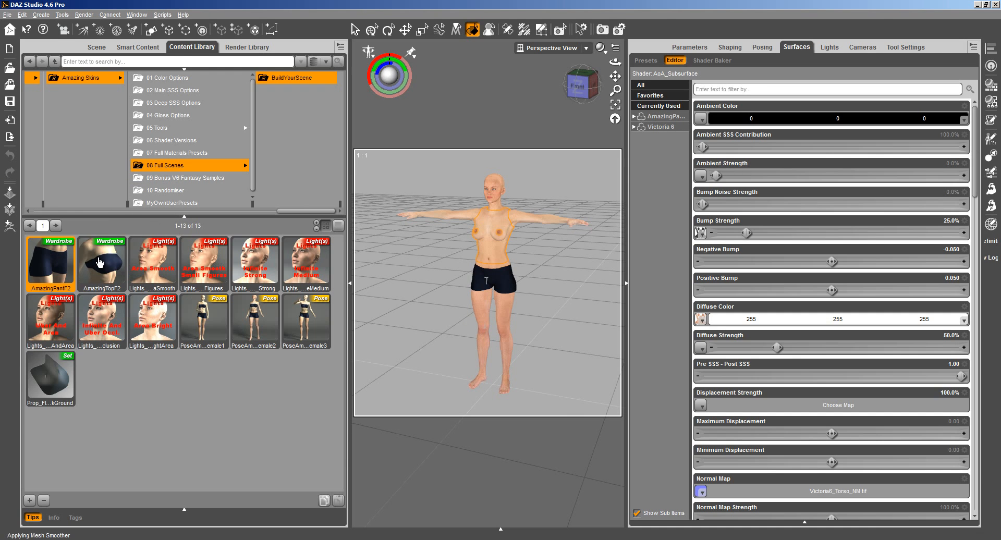
Step: Add the AmazingTopF2 wardrobe item to Victoria 6 from the BuildYourScene folder
drag(102, 263, 475, 229)
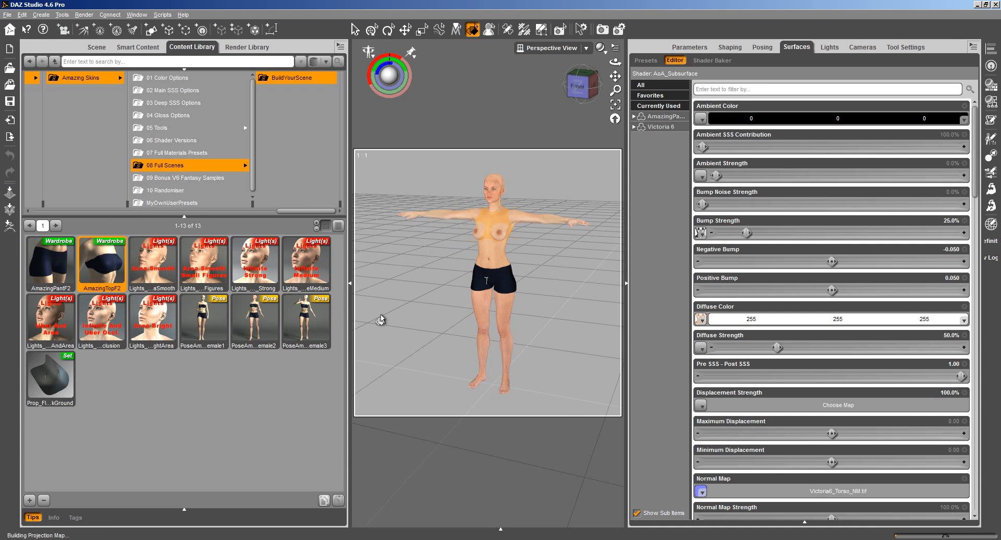
click(615, 105)
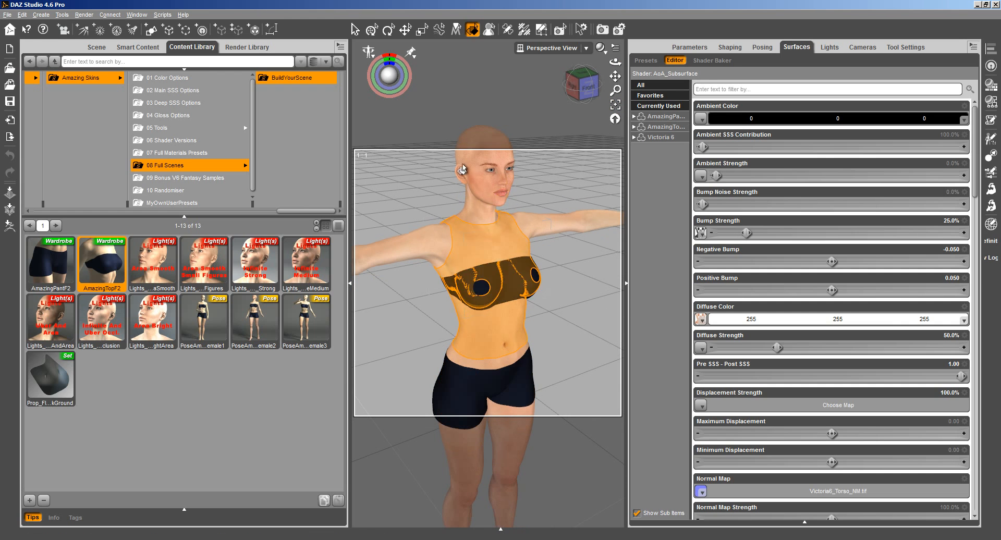
click(591, 79)
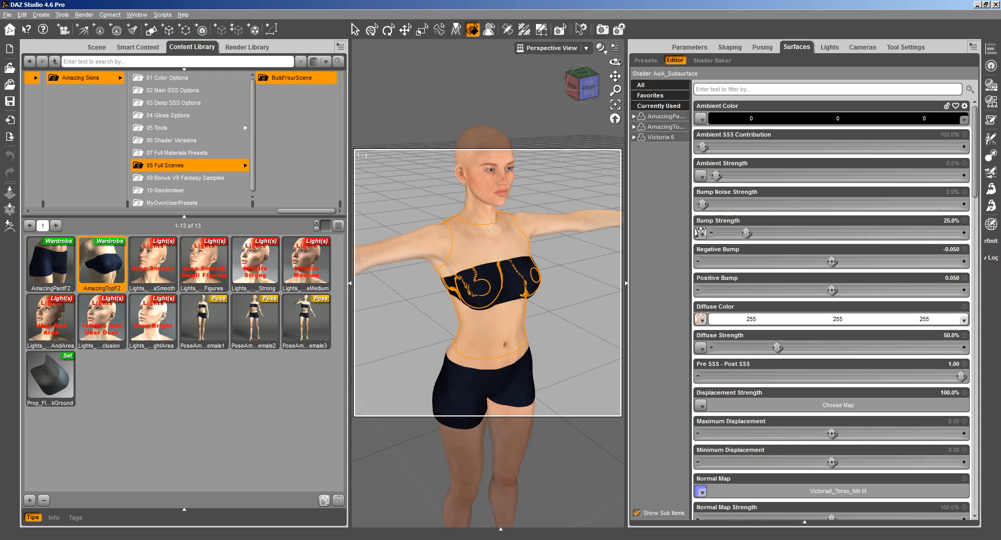
Step: Apply the main Amazing Skins shader preset (V3D_AP…kinG2F) from the Amazing Skins folder to all of Victoria 6's surfaces
click(96, 79)
click(240, 286)
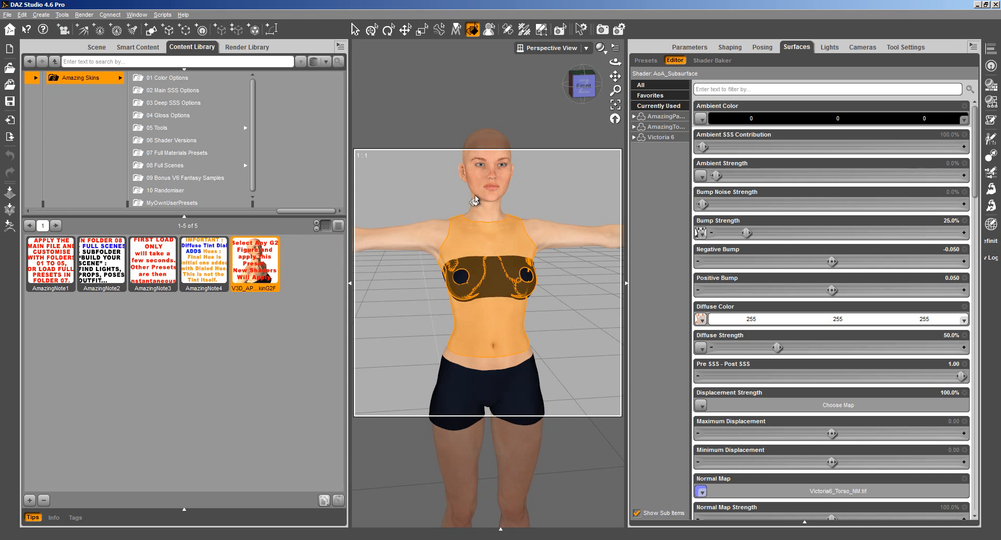
click(371, 29)
click(493, 235)
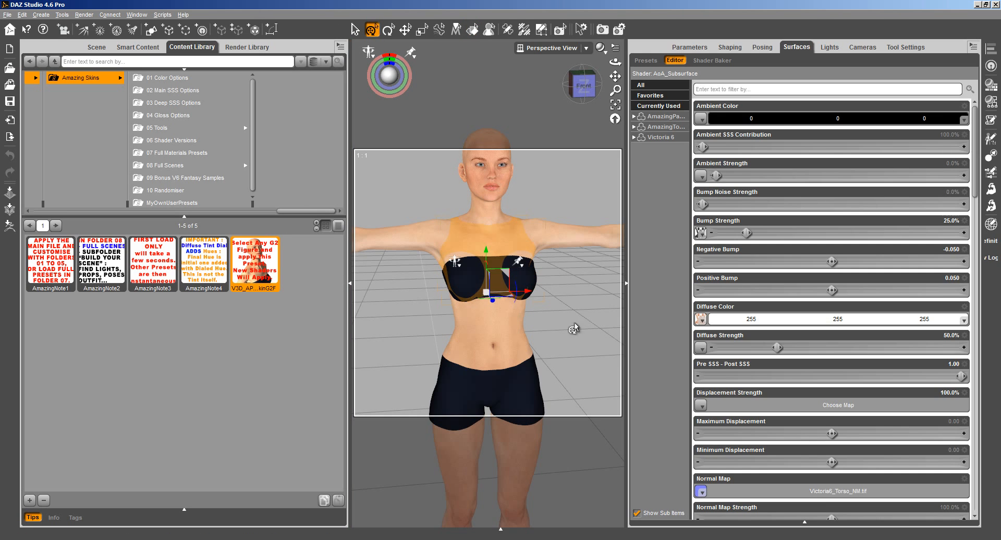
click(635, 138)
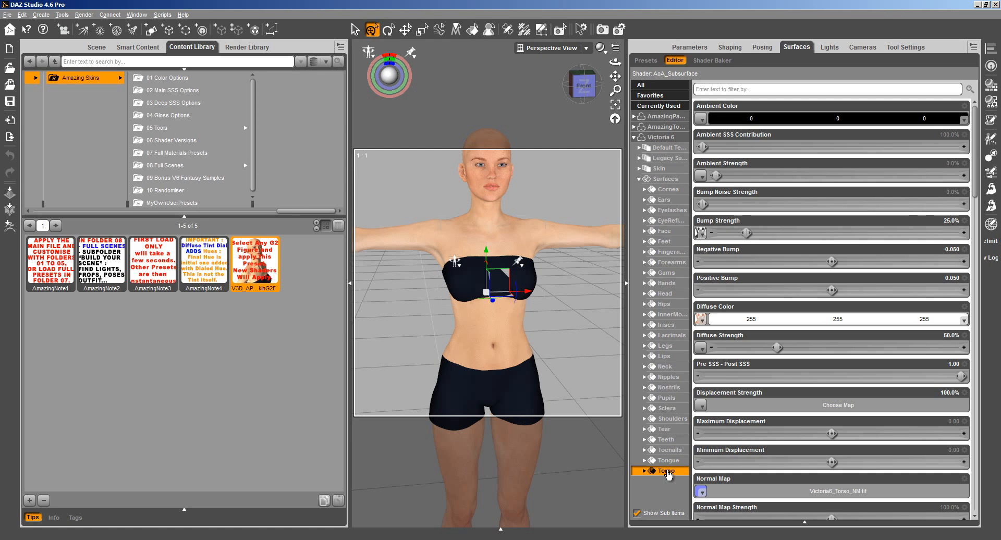
click(674, 181)
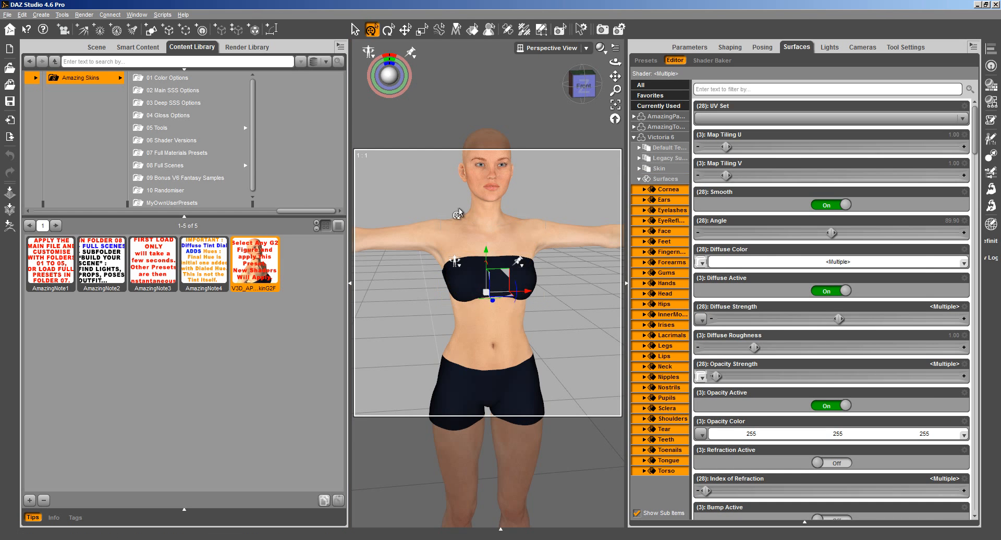
double_click(253, 266)
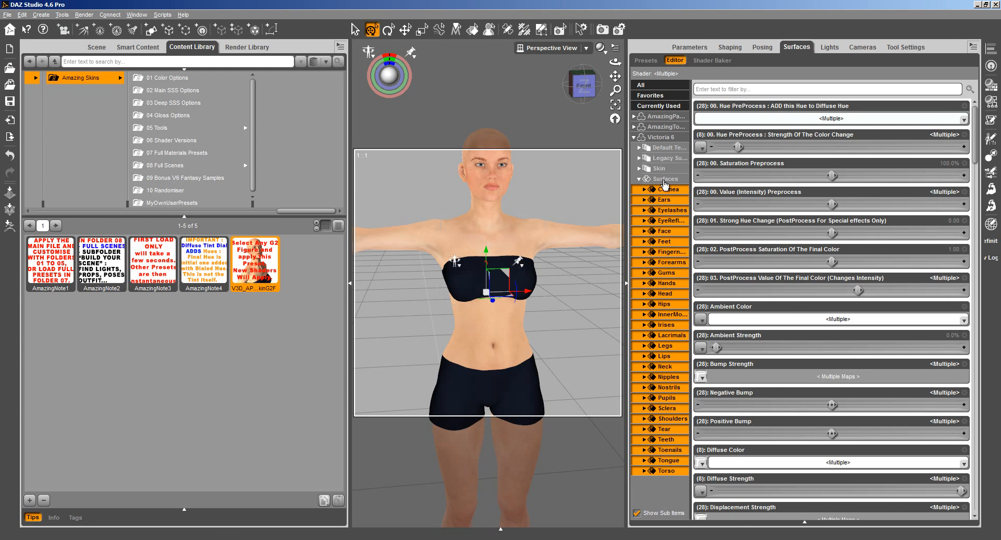
Step: Examine the shaders and parameters assigned to the Ears, Cornea, Sclera, Eye Reflection and Eyelashes surfaces of Victoria 6
click(668, 201)
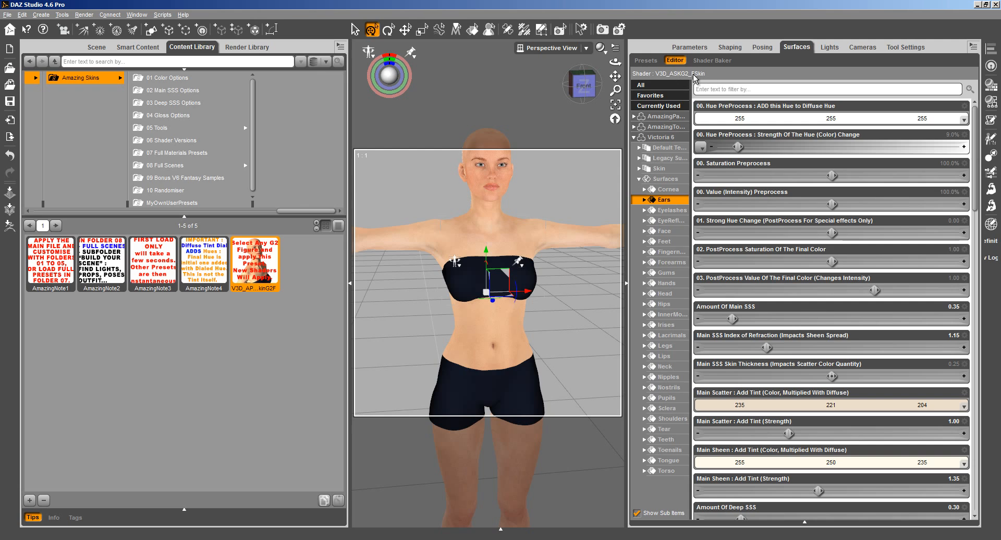
click(670, 190)
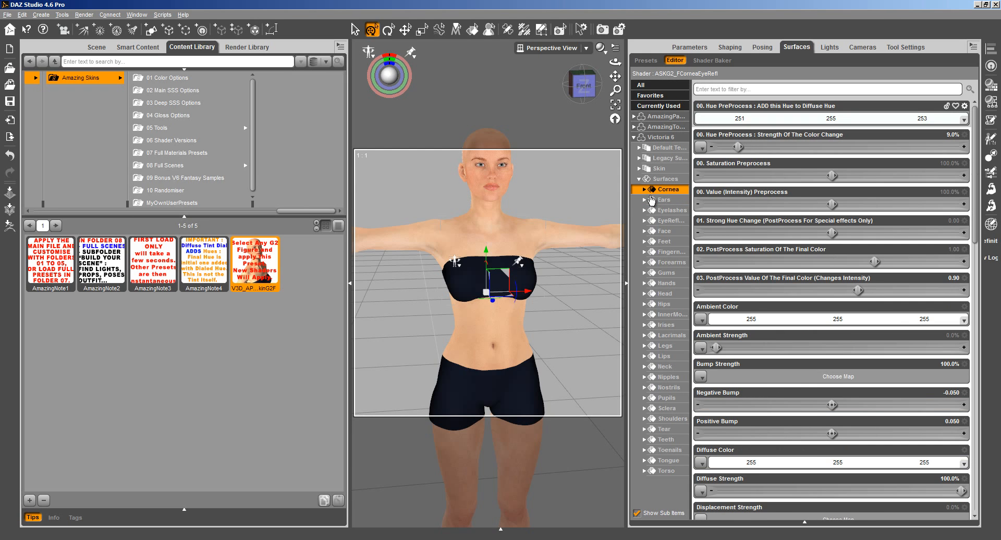
click(677, 201)
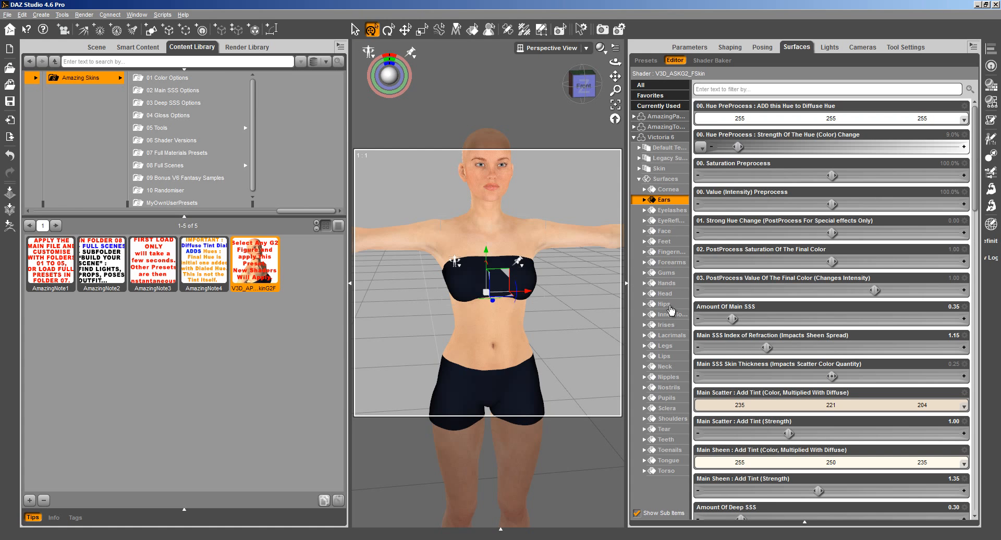
click(670, 408)
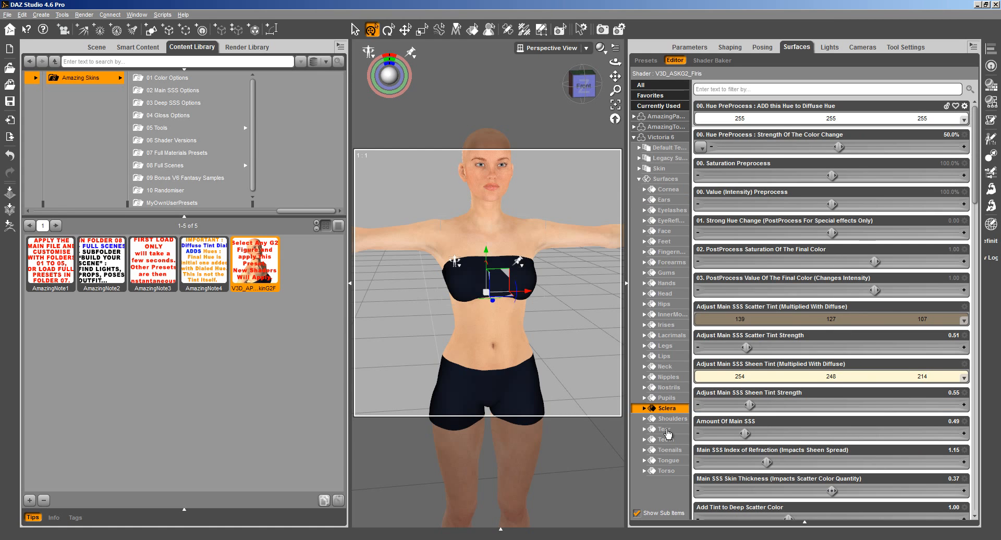
click(673, 221)
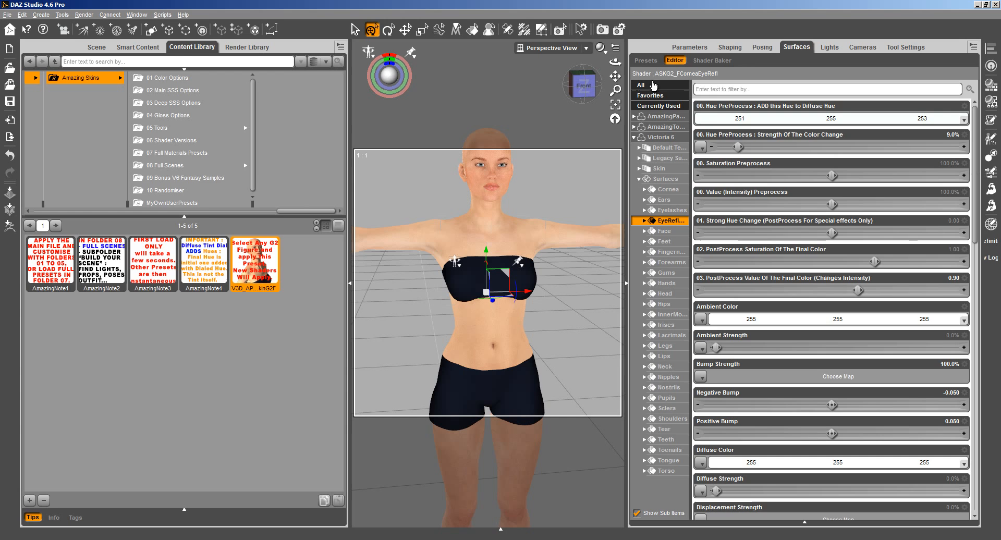
click(676, 212)
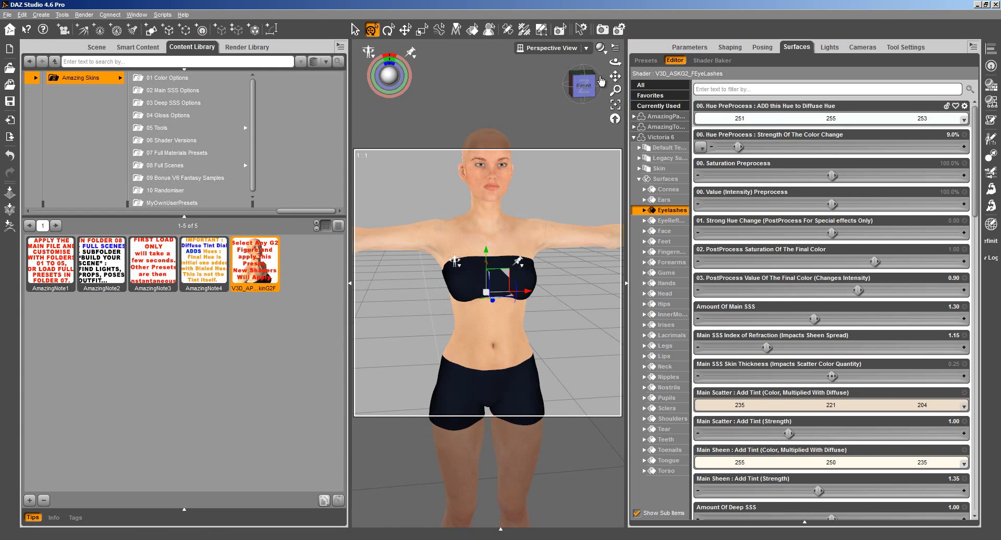
drag(616, 62, 616, 62)
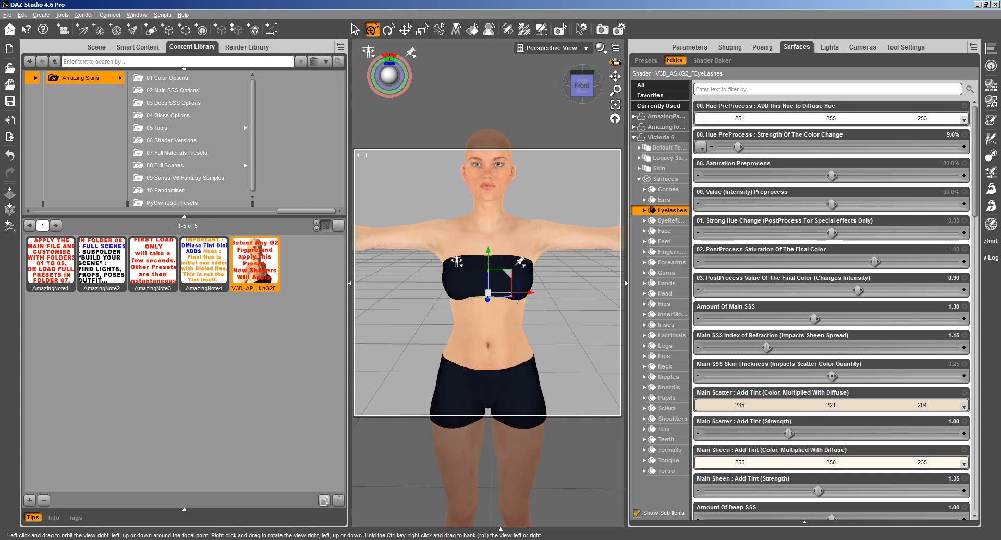
Step: Apply the third female pose from the BuildYourScene folder under 08 Full Scenes to Victoria 6
click(177, 152)
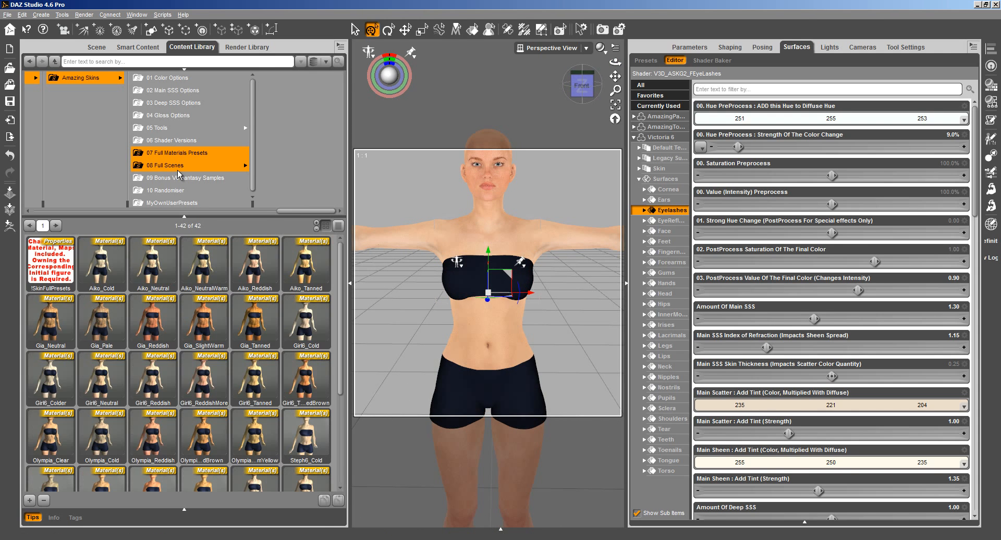
click(178, 166)
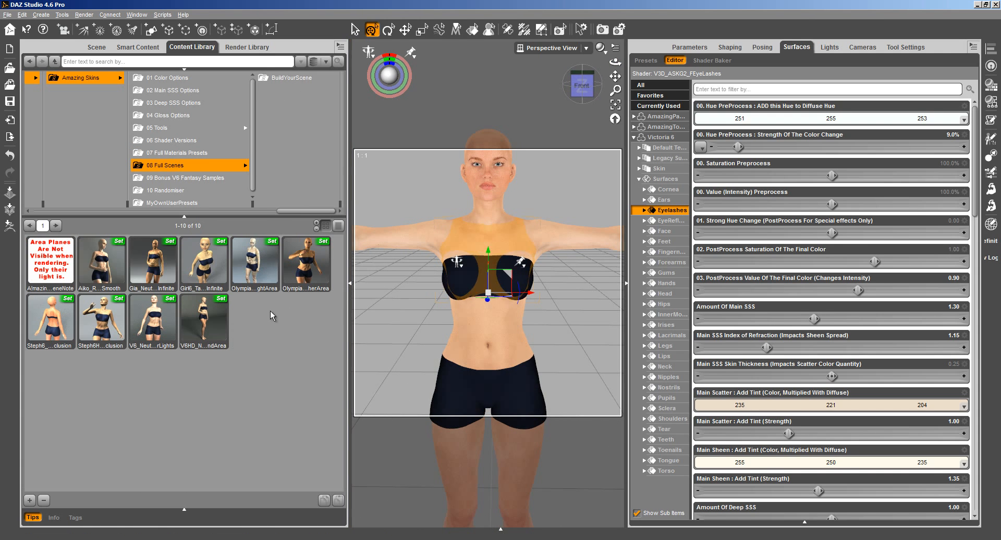
mouse_move(164, 303)
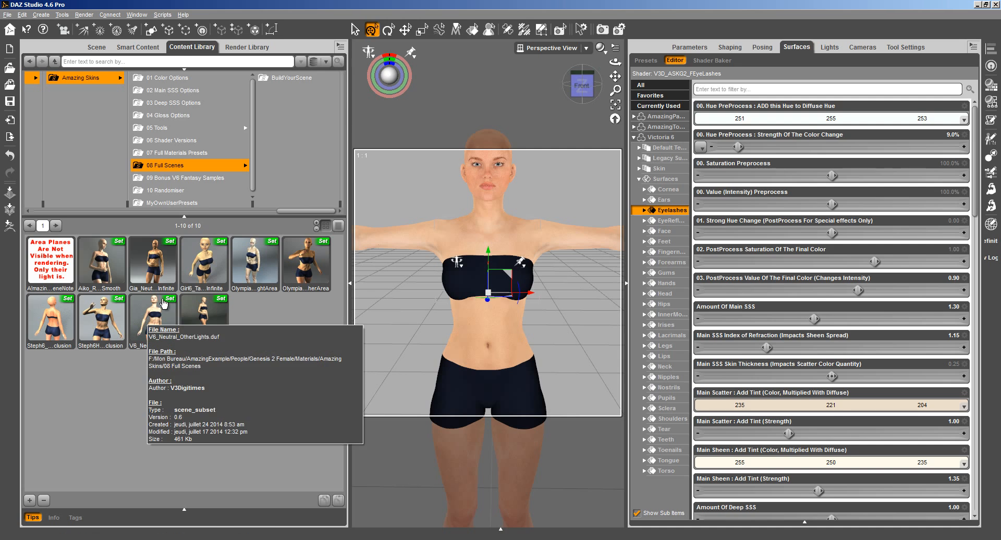
click(295, 78)
click(265, 316)
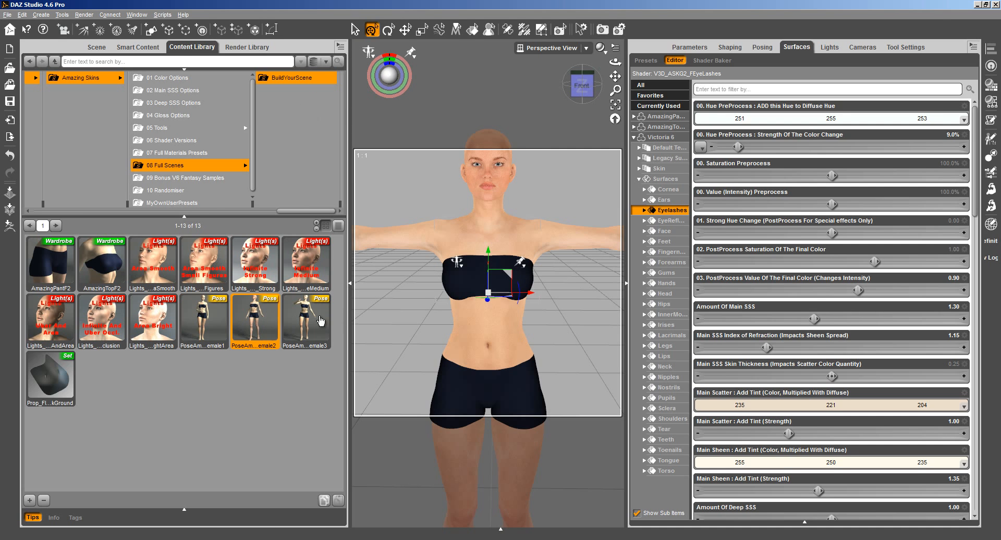
double_click(306, 319)
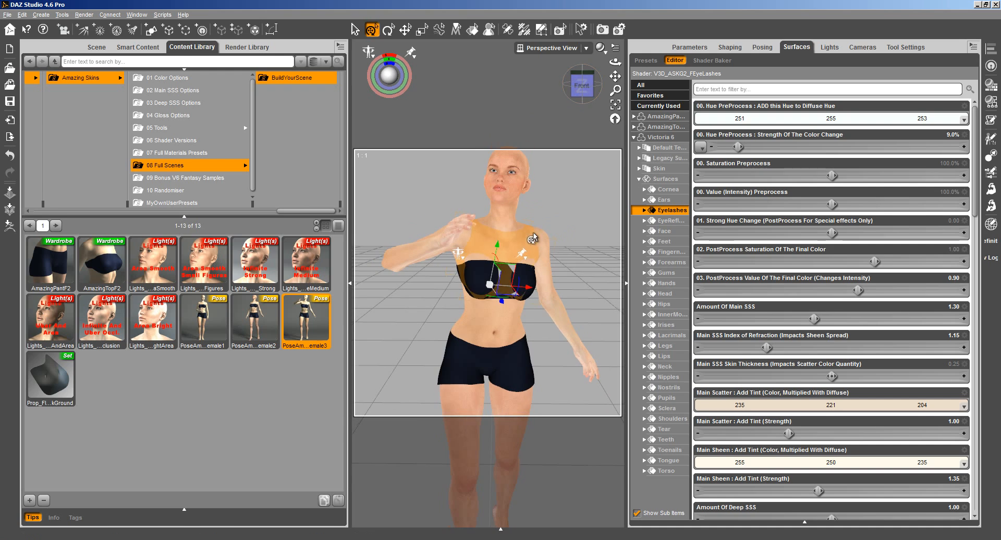
click(582, 90)
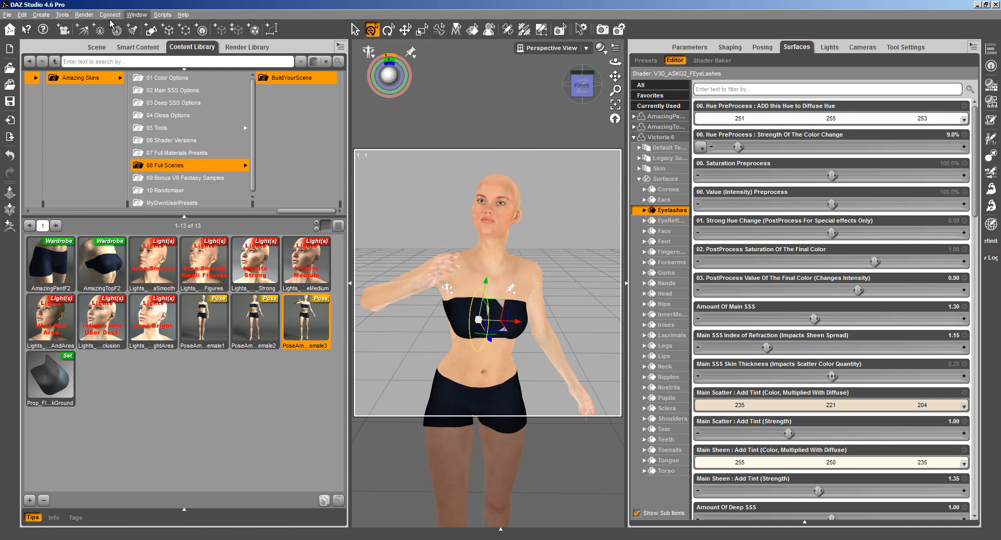
click(84, 16)
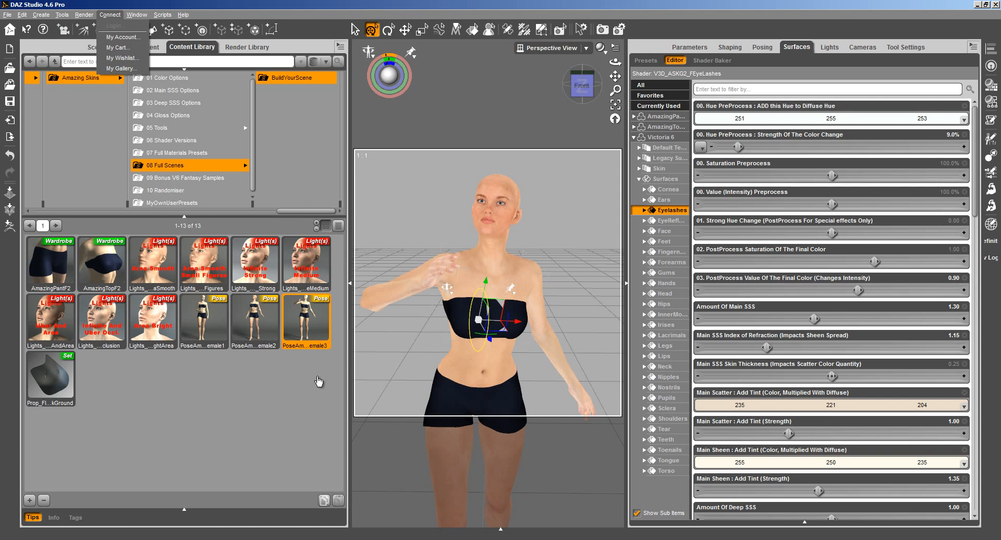
click(96, 47)
click(51, 114)
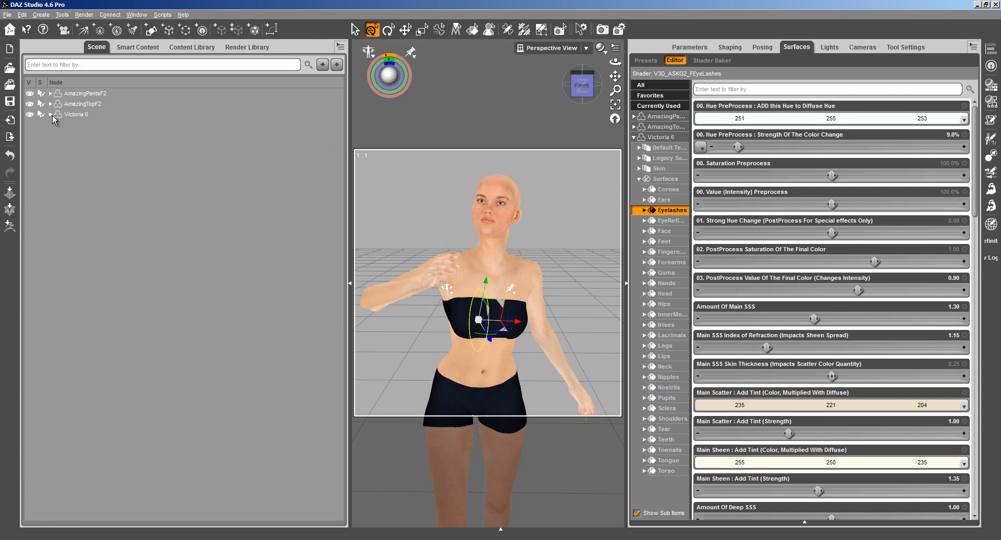
click(228, 48)
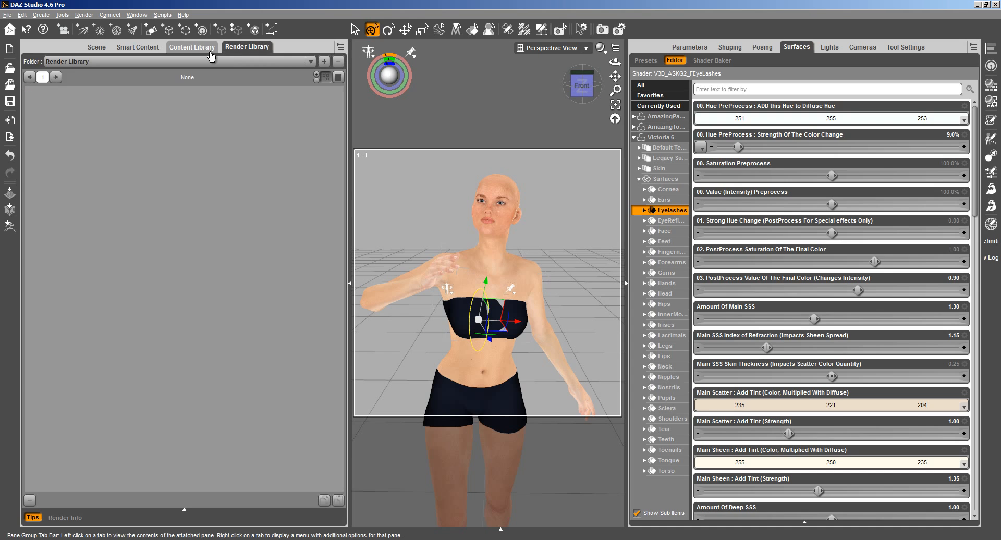
Step: Examine the light presets in the BuildYourScene folder, including the area, infinite, bright area and Lights_UberOcclusion variants
click(192, 46)
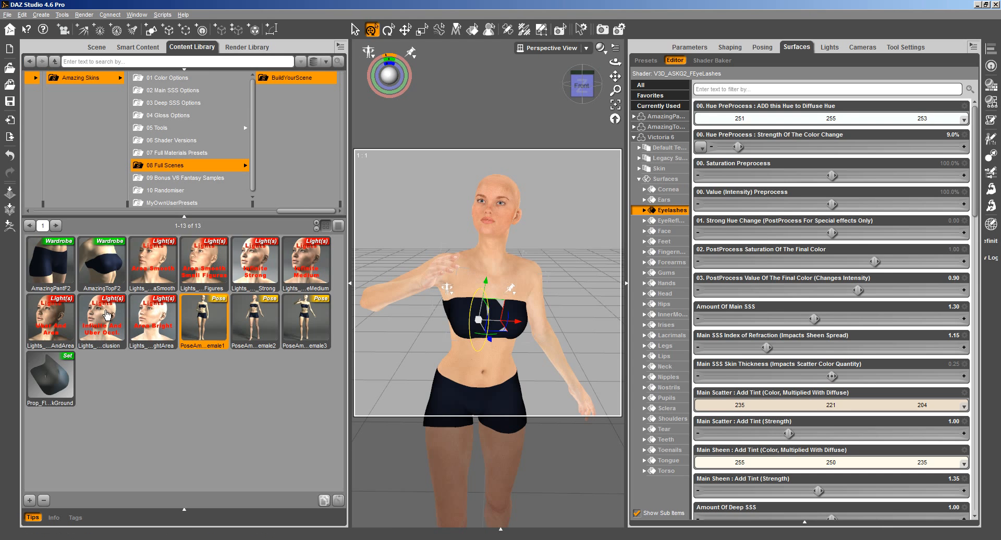
click(142, 275)
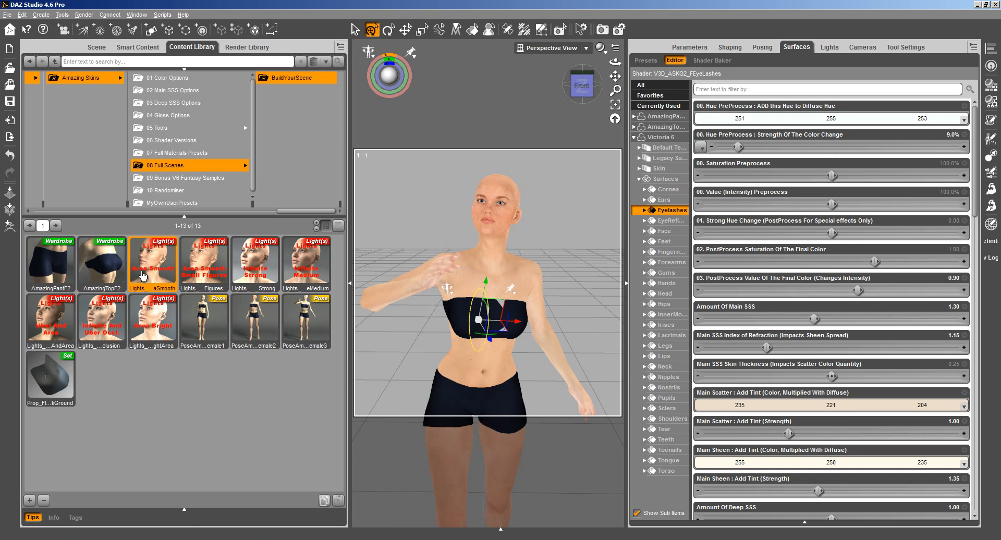
click(299, 280)
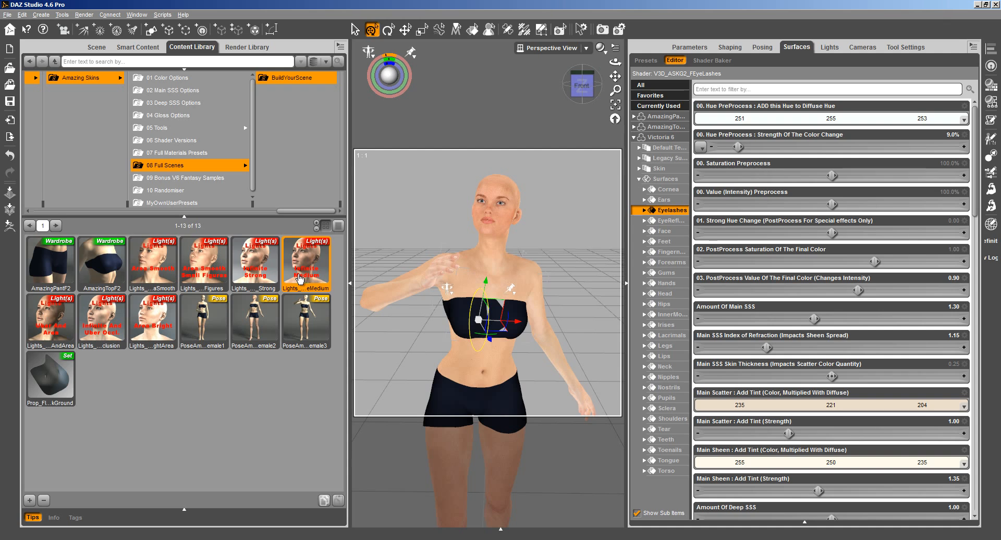
click(162, 271)
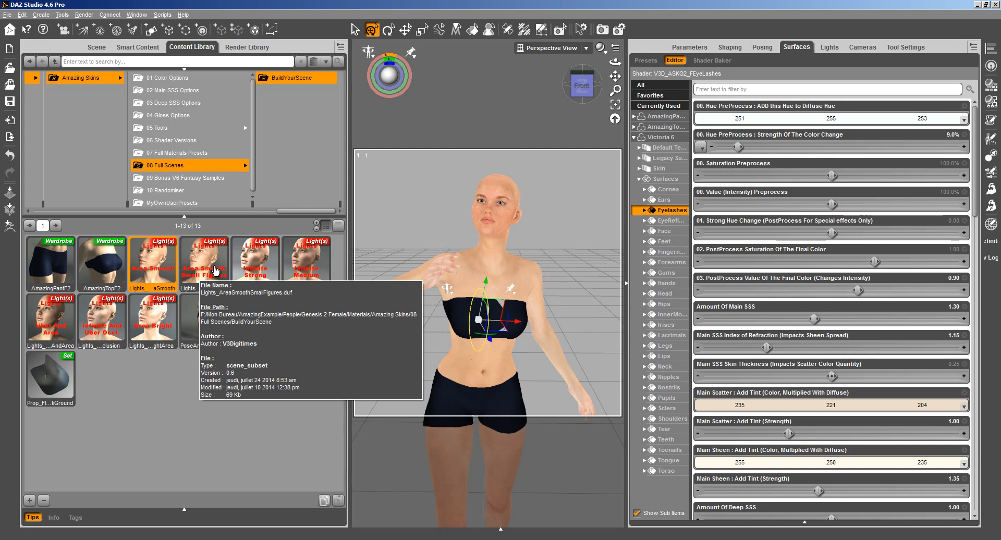
click(259, 263)
click(291, 268)
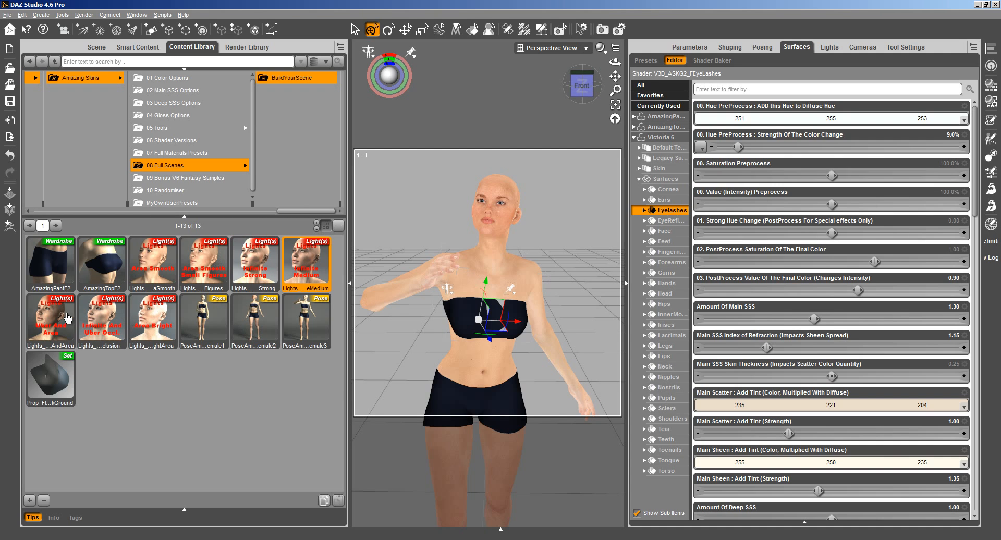
click(102, 337)
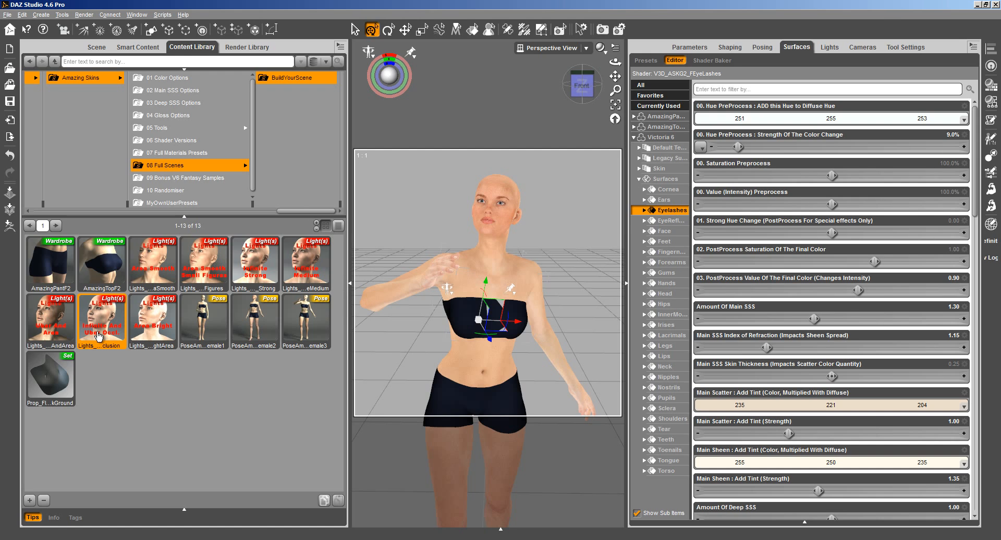
mouse_move(99, 336)
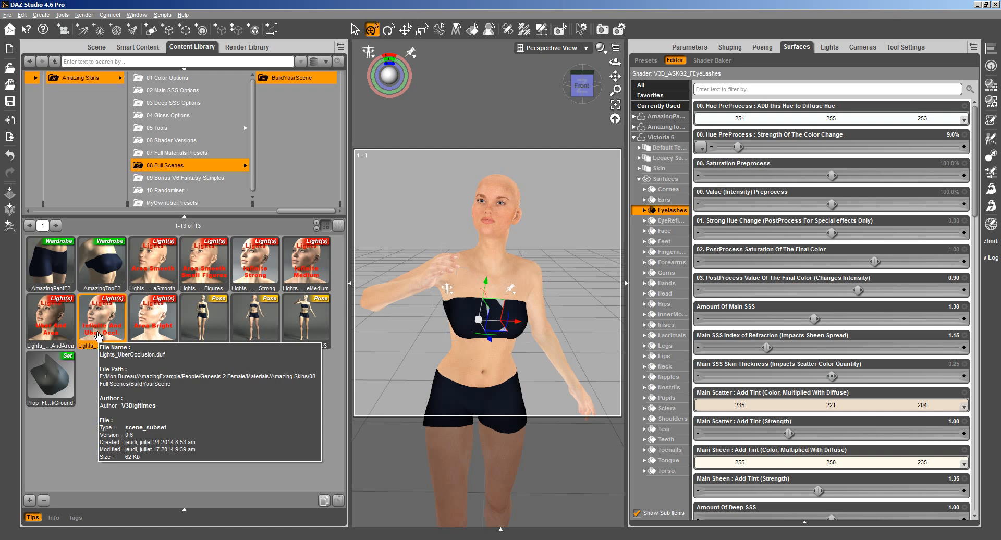
click(48, 332)
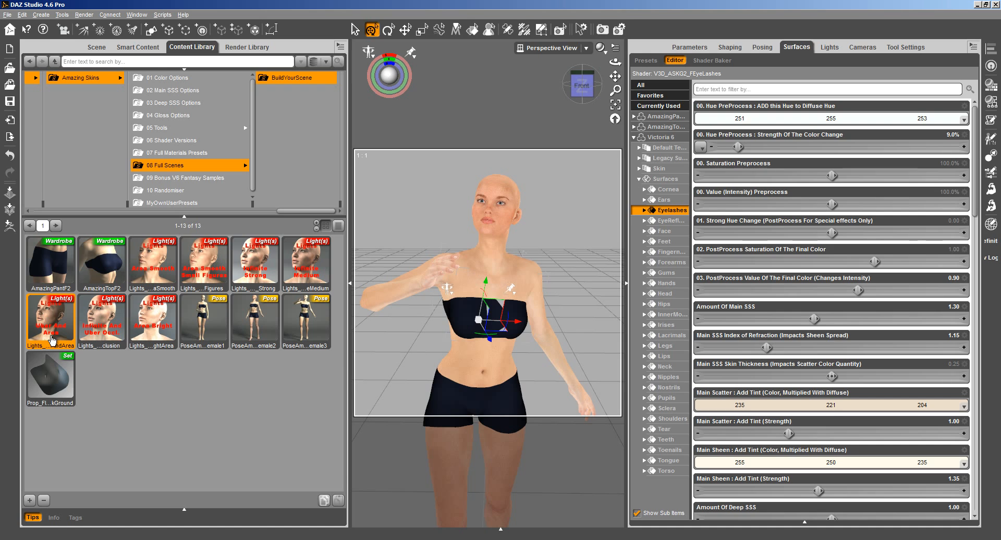
click(157, 344)
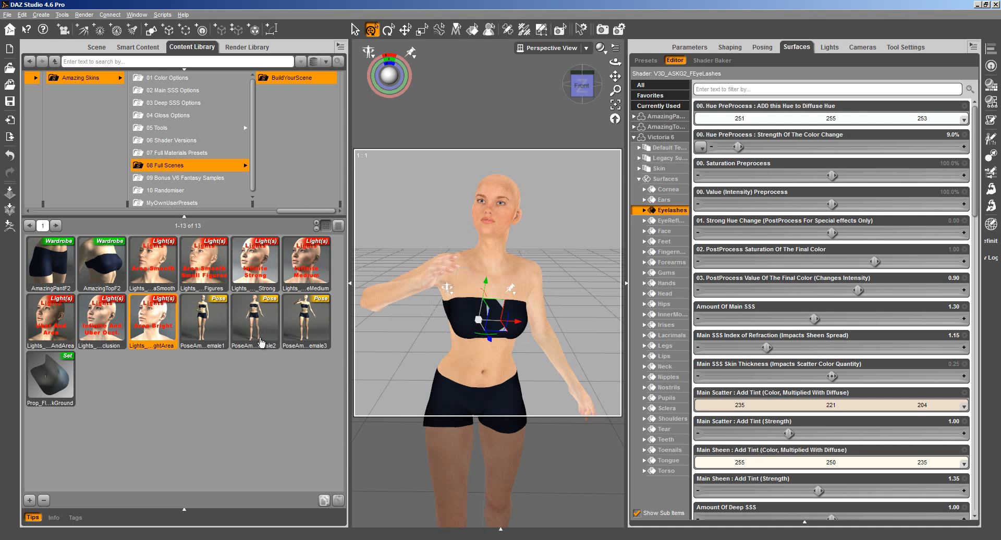
click(97, 337)
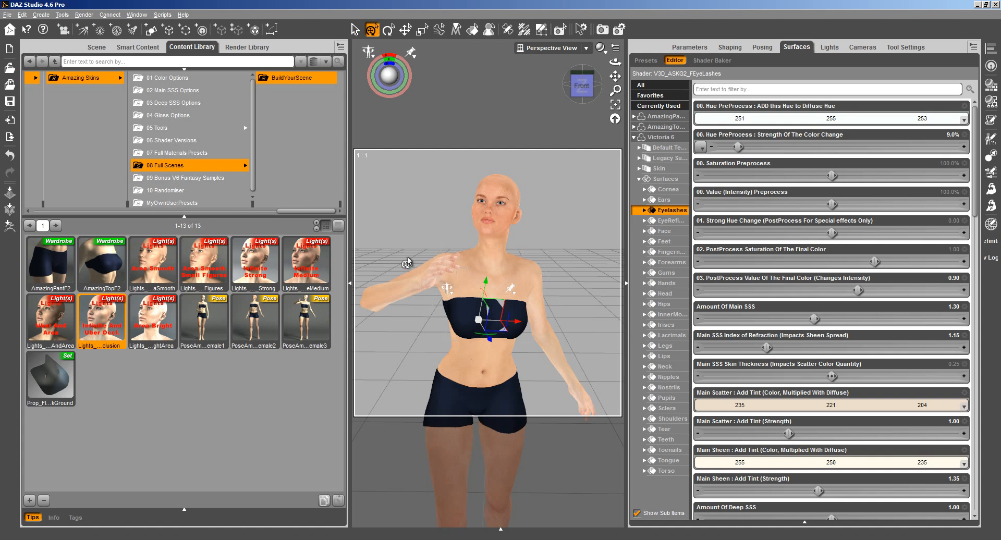
Step: Render the posed Victoria 6 scene with its current skin shader and lights, and close the render window without saving
click(84, 15)
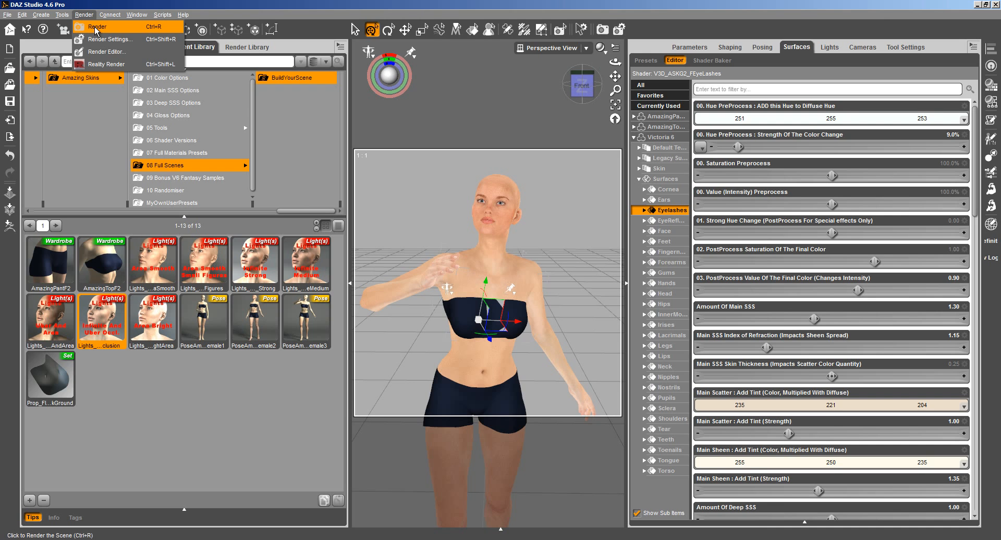
click(105, 28)
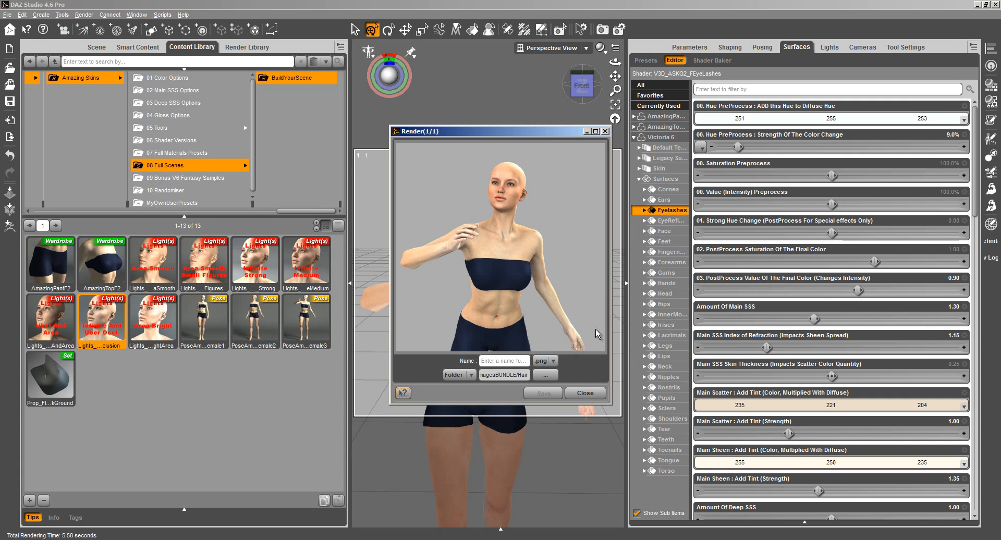
click(587, 393)
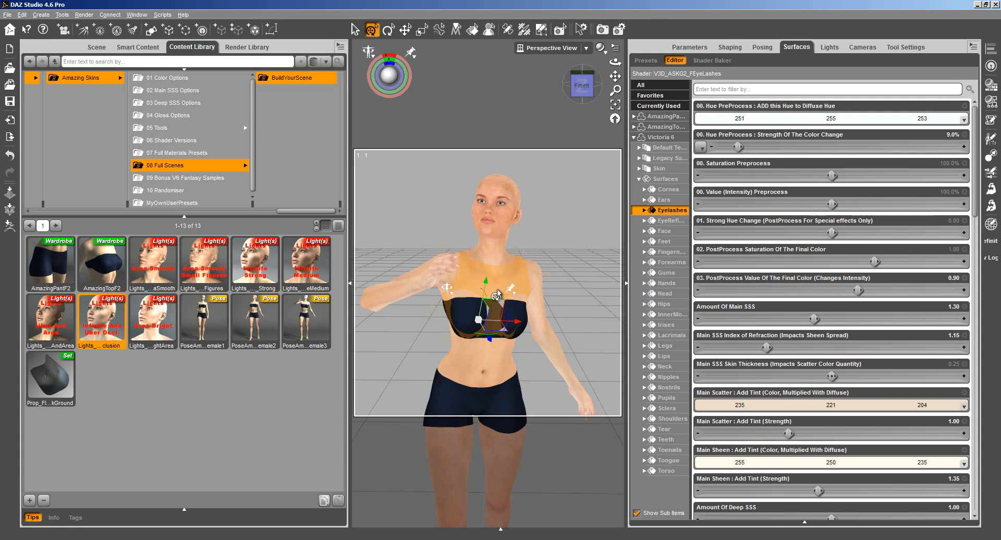
Step: Apply the Olympia_WarmYellow preset from the 07 Full Materials Presets folder to Victoria 6
click(150, 153)
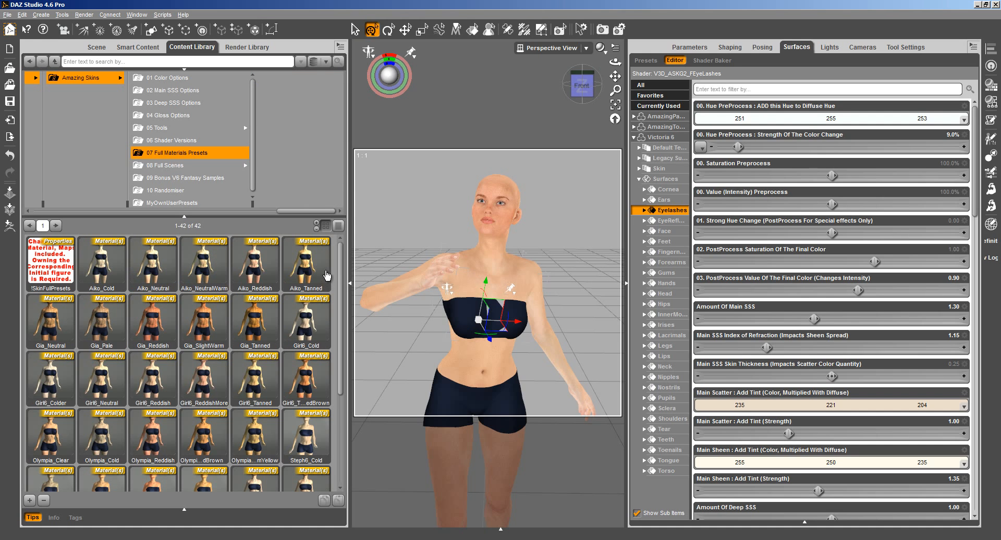
mouse_move(94, 271)
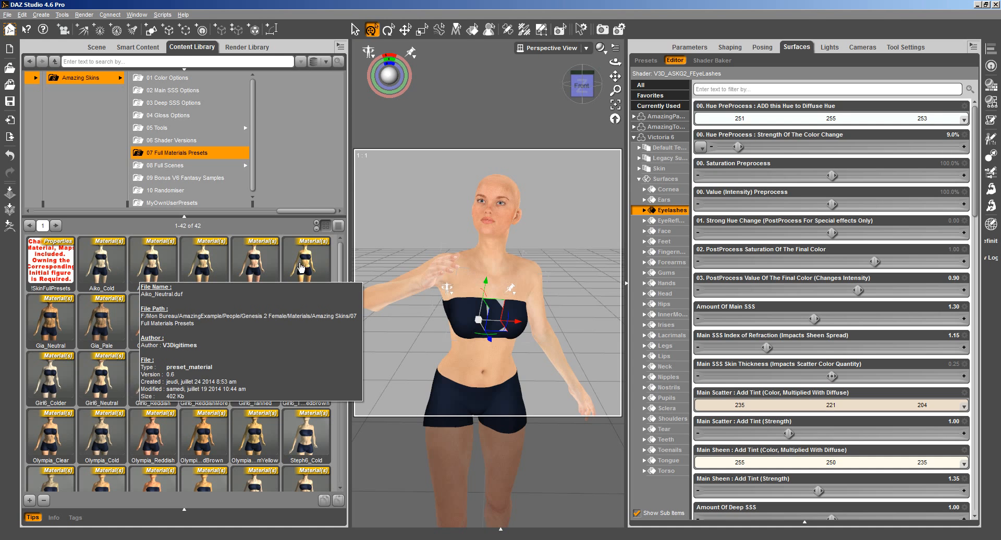
mouse_move(62, 321)
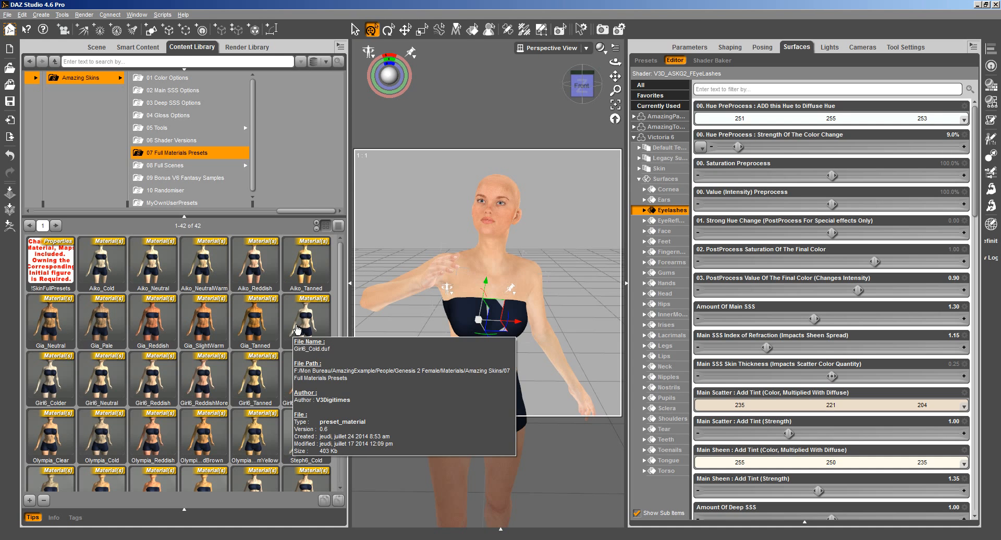
scroll(343, 324, down, 2)
scroll(344, 325, up, 1)
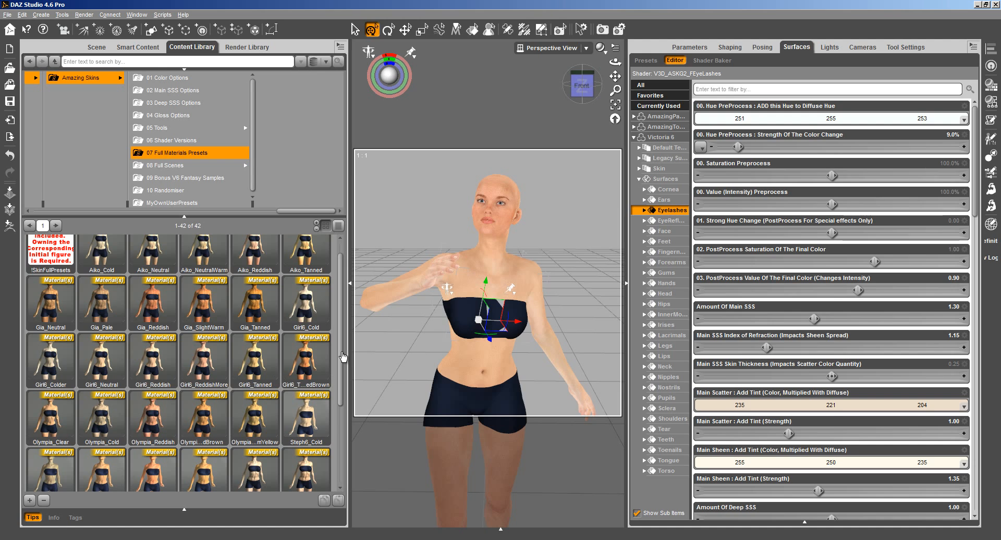
scroll(213, 399, down, 3)
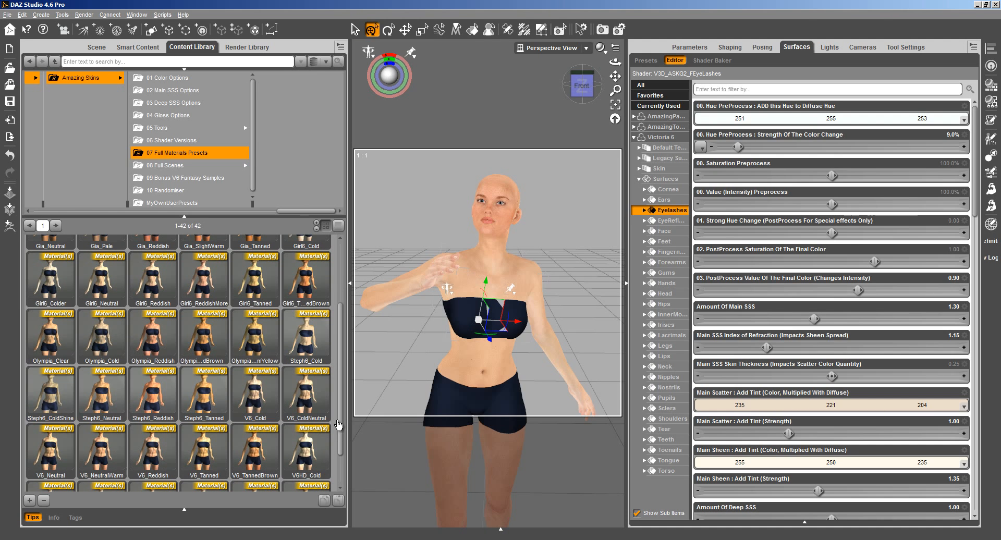
scroll(344, 352, down, 2)
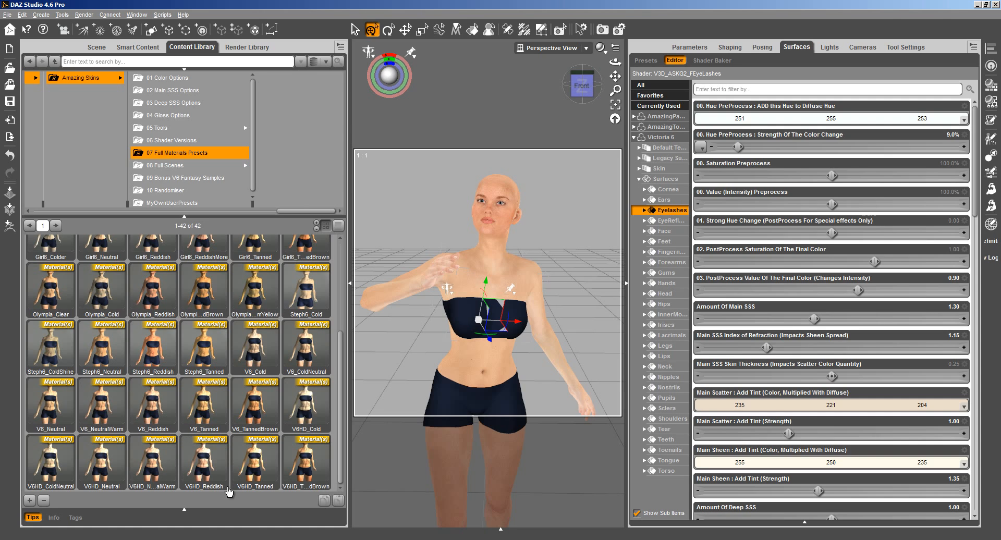
click(244, 297)
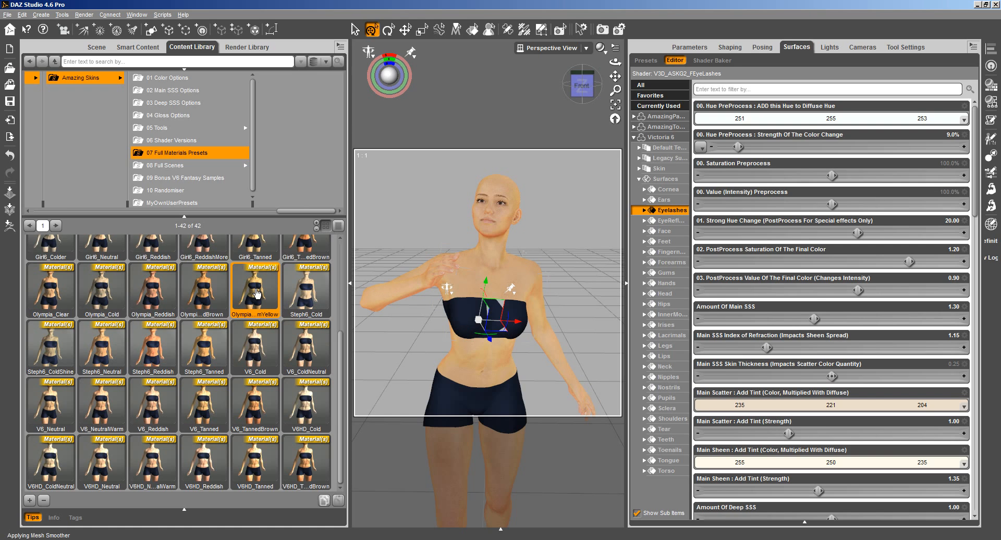
mouse_move(256, 293)
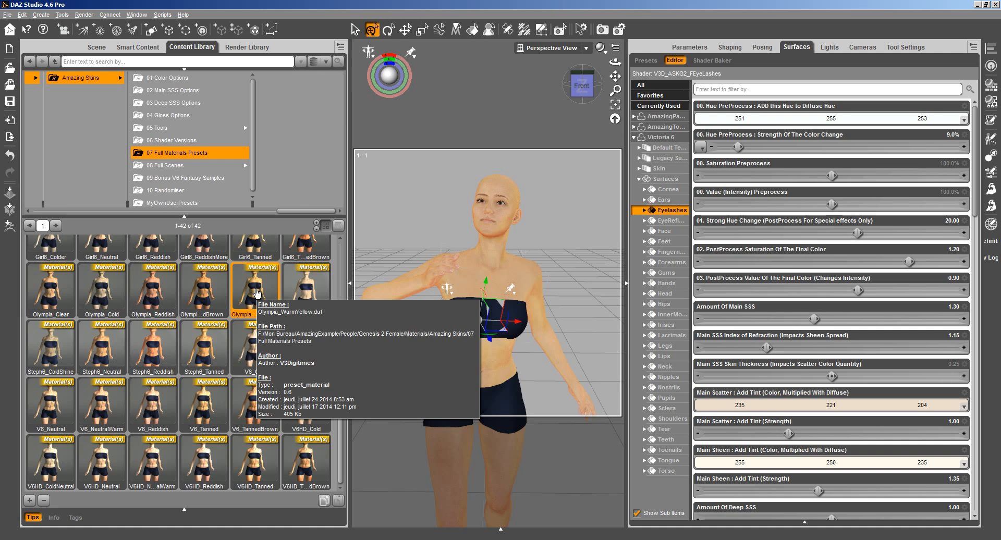
Step: Apply the V6_Tanned full materials preset to Victoria 6 and render the scene, closing the render without saving
click(255, 353)
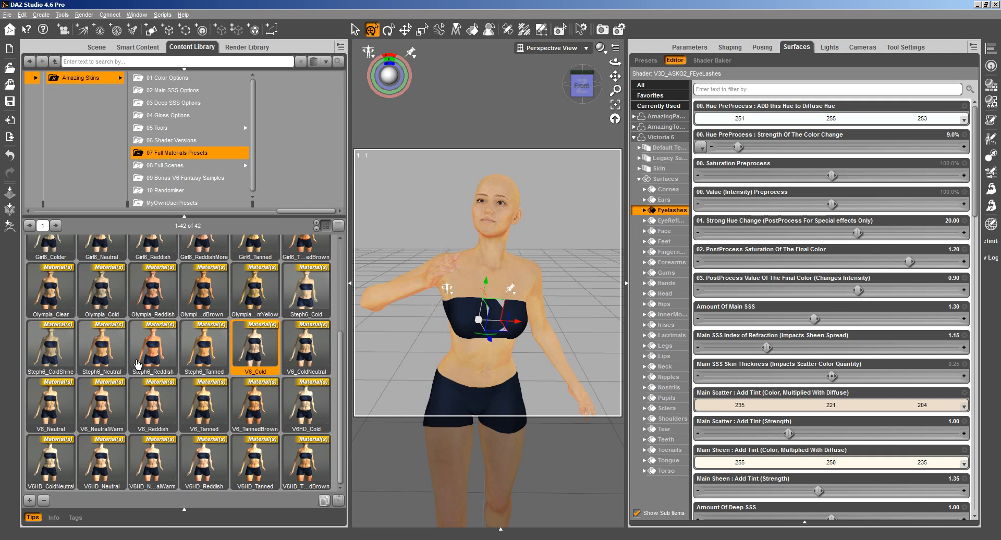
click(152, 373)
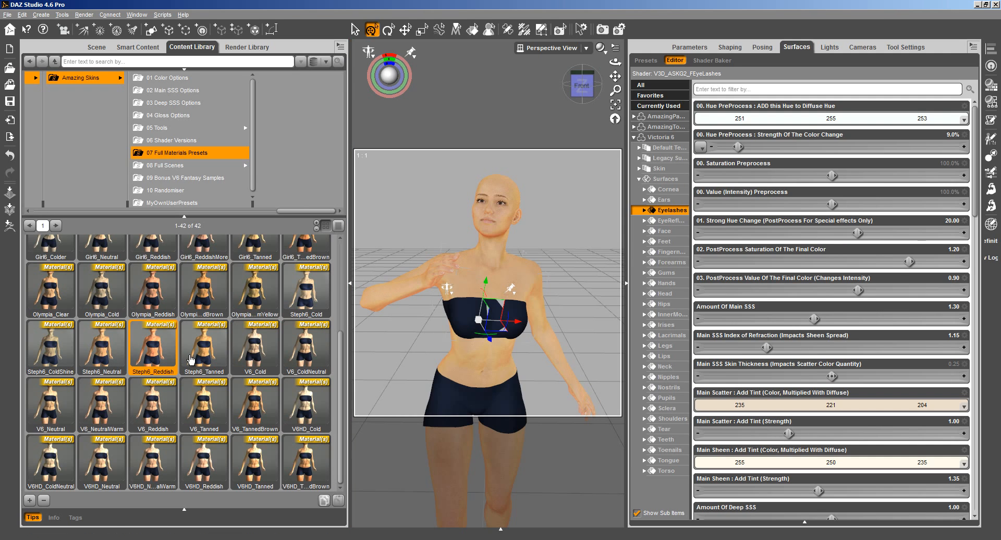
click(141, 423)
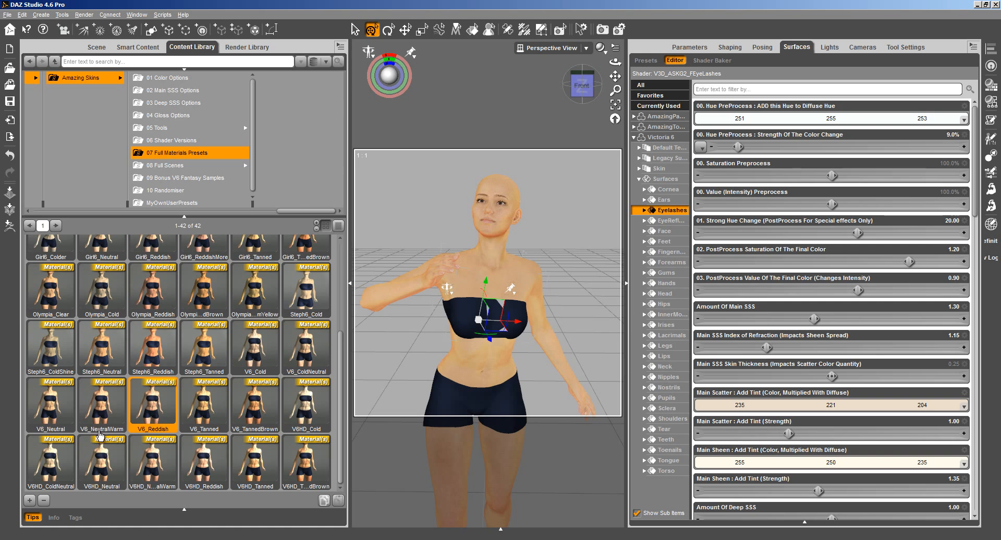
click(249, 410)
double_click(216, 412)
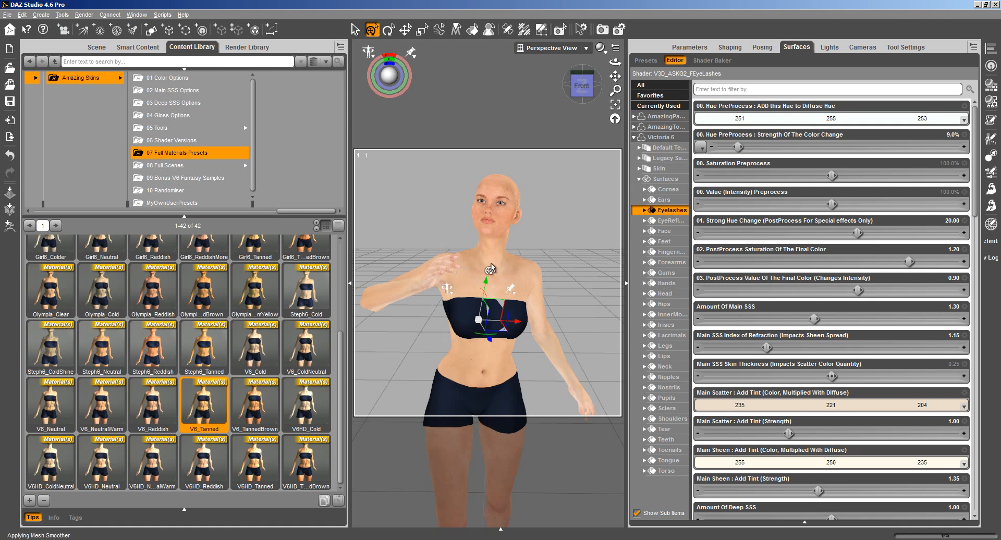
click(84, 14)
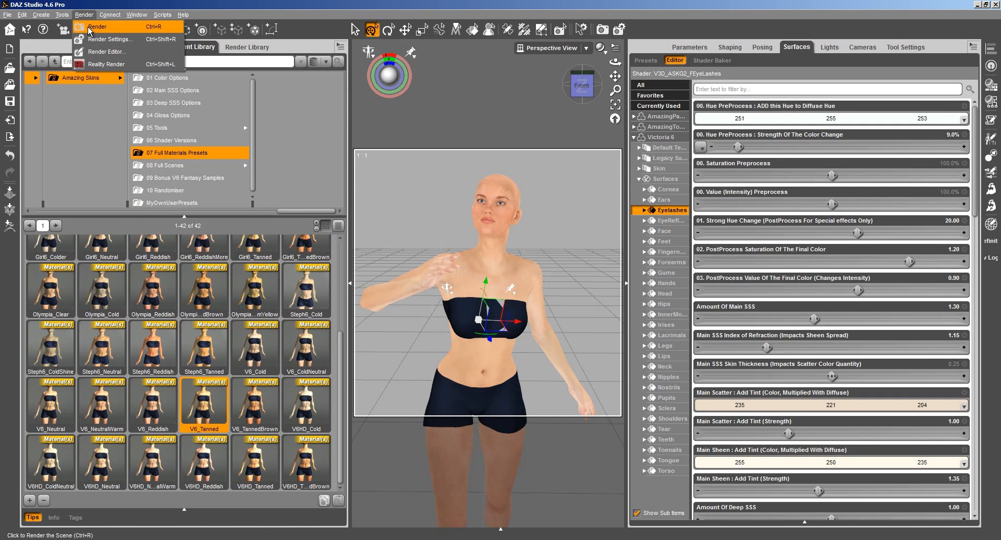
click(97, 33)
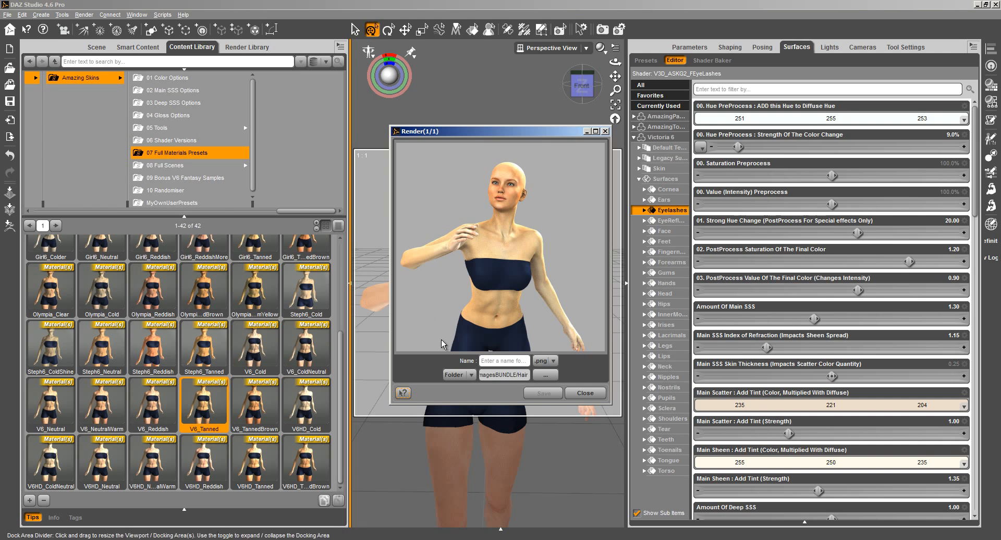
click(596, 393)
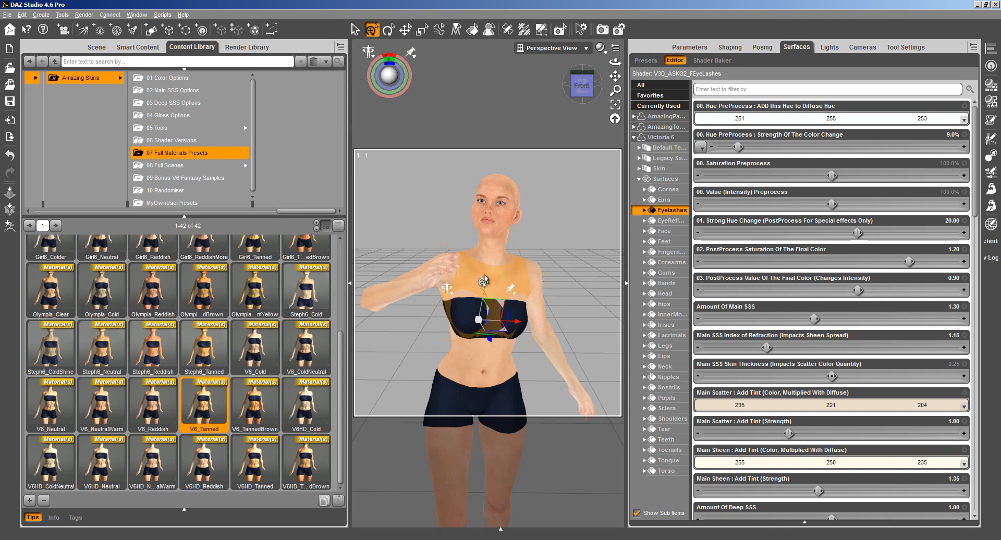
Step: Apply the 14ImBlue preset from the 01 Color Options folder to Victoria 6 and render the scene
click(178, 78)
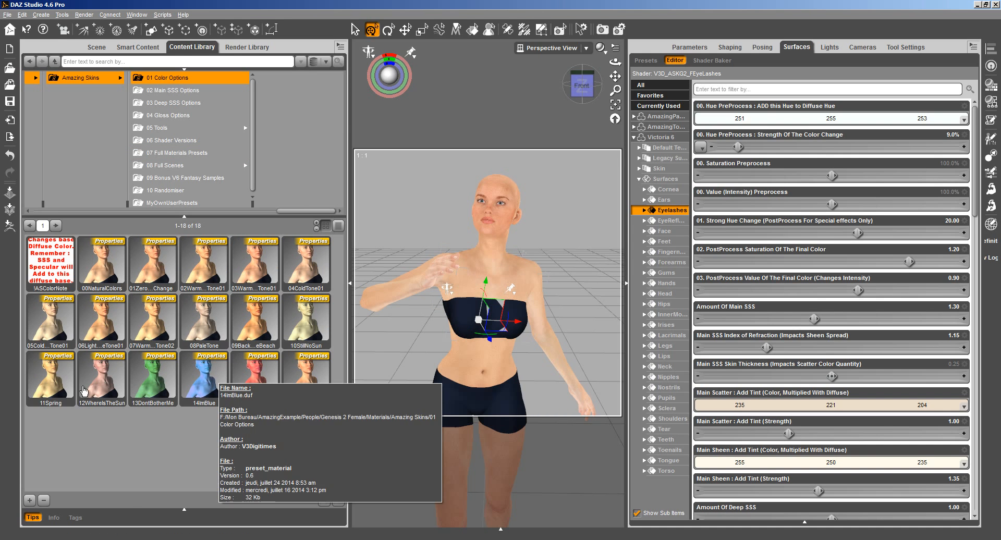
click(97, 329)
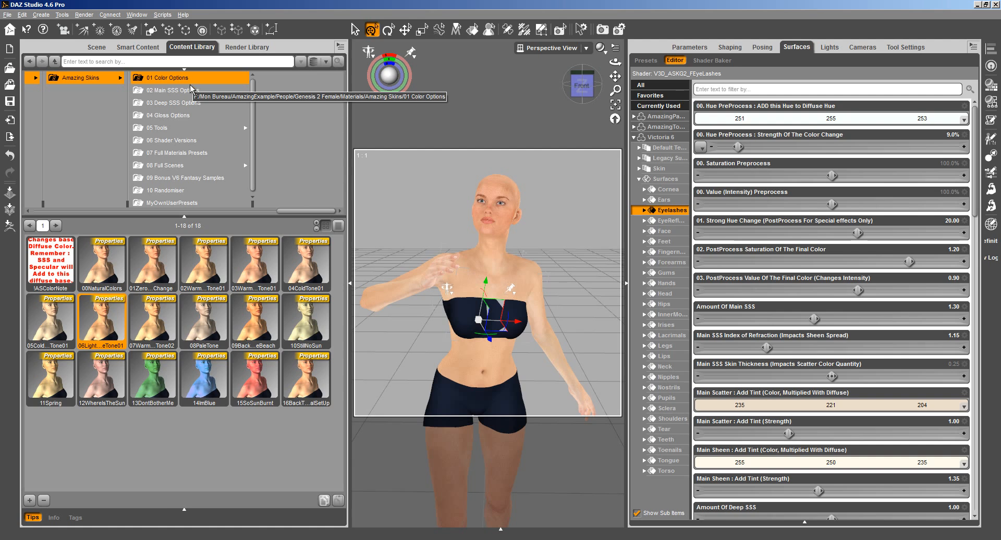
click(188, 367)
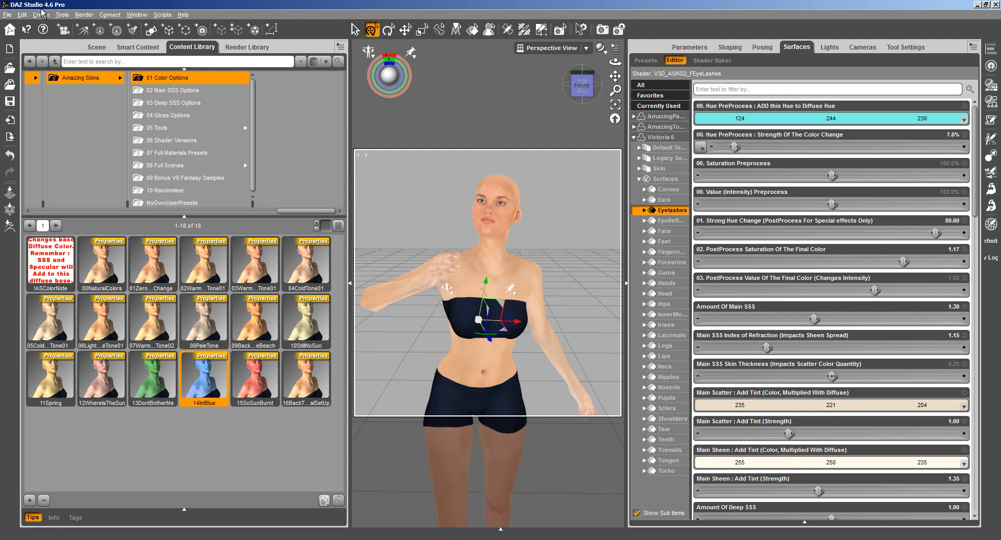
click(84, 15)
click(92, 22)
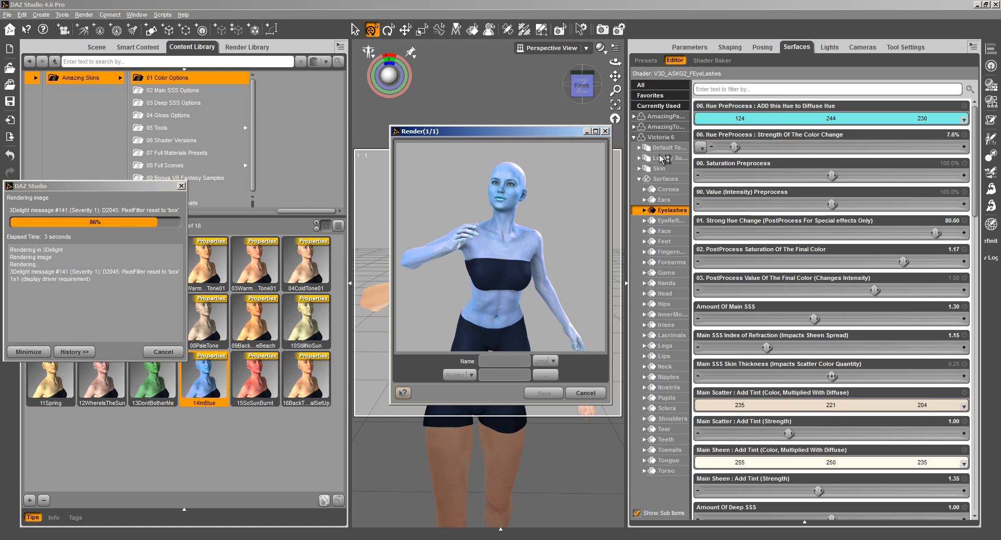
click(586, 394)
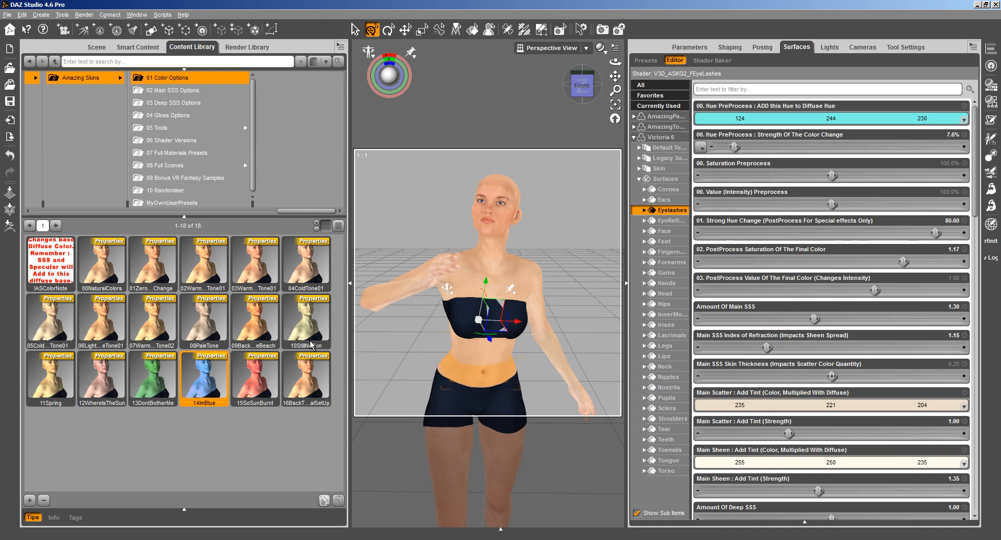
Step: Apply the 02Warm…Tone01 color option to Victoria 6's skin and render the scene
double_click(202, 263)
click(83, 15)
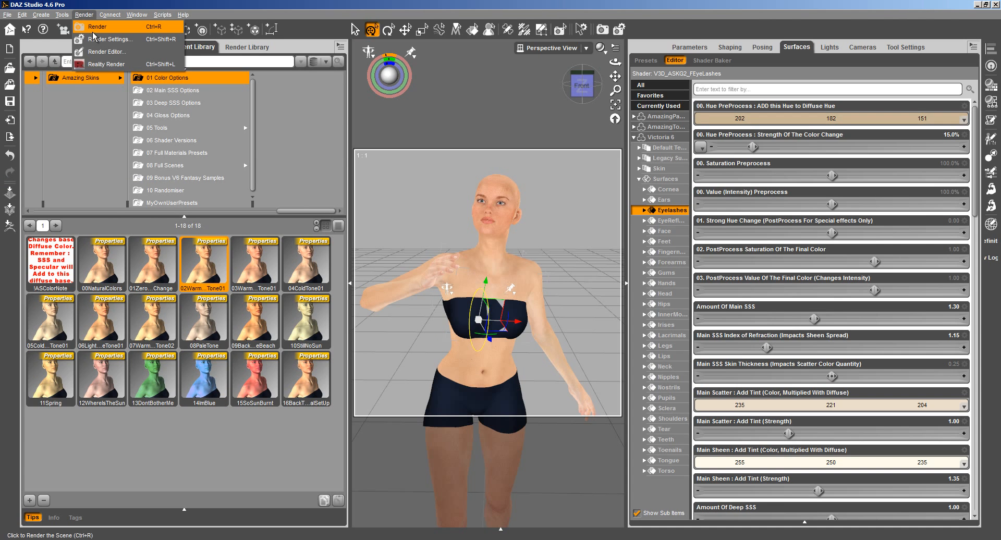
click(94, 29)
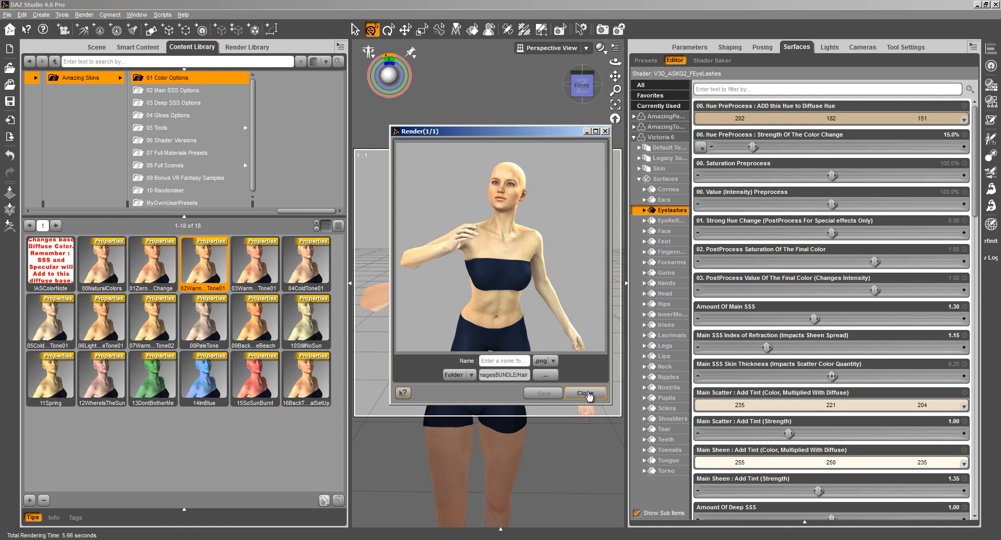
click(587, 392)
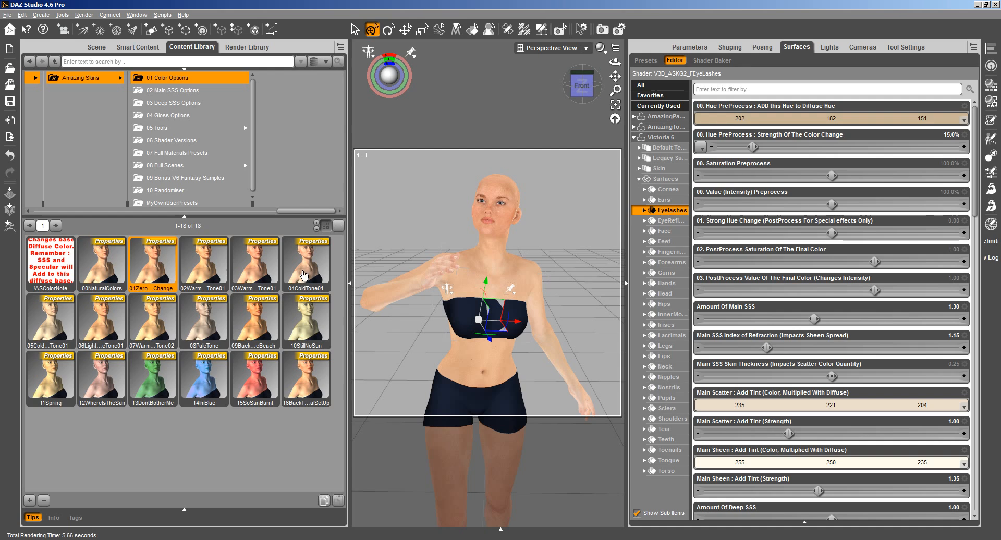
Step: Apply the 05Cold…Tone01 color option to Victoria 6's skin and render the scene
double_click(45, 327)
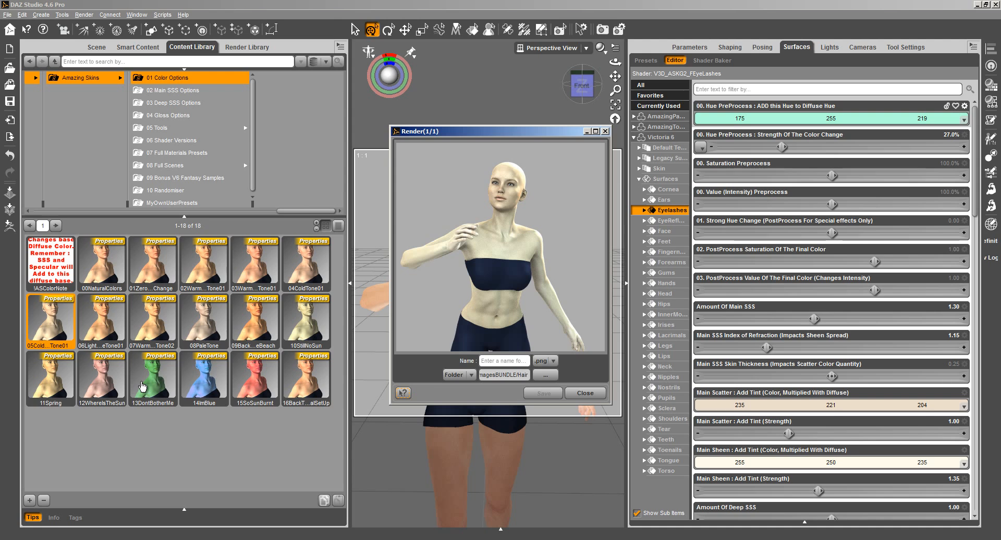
click(583, 393)
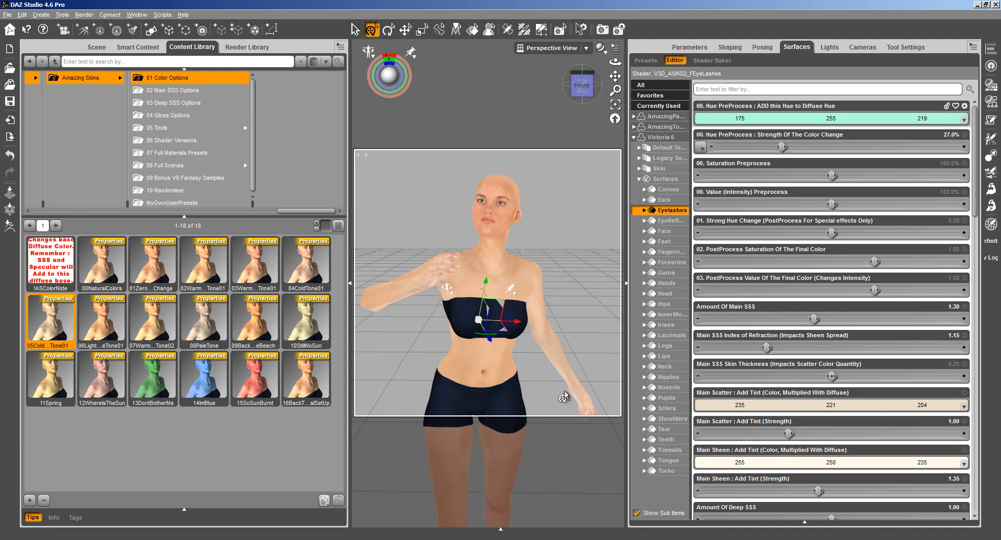
Step: Examine the Amazing Skins library folders, including 08 Full Scenes, the main shader preset V3D_AP…kinG2F and 07 Full Materials Presets
click(176, 153)
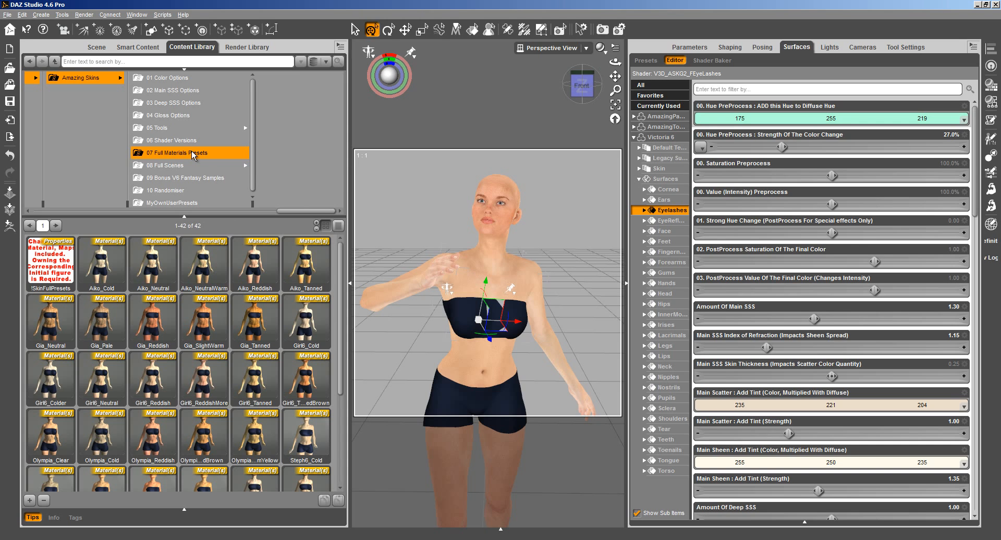
click(263, 211)
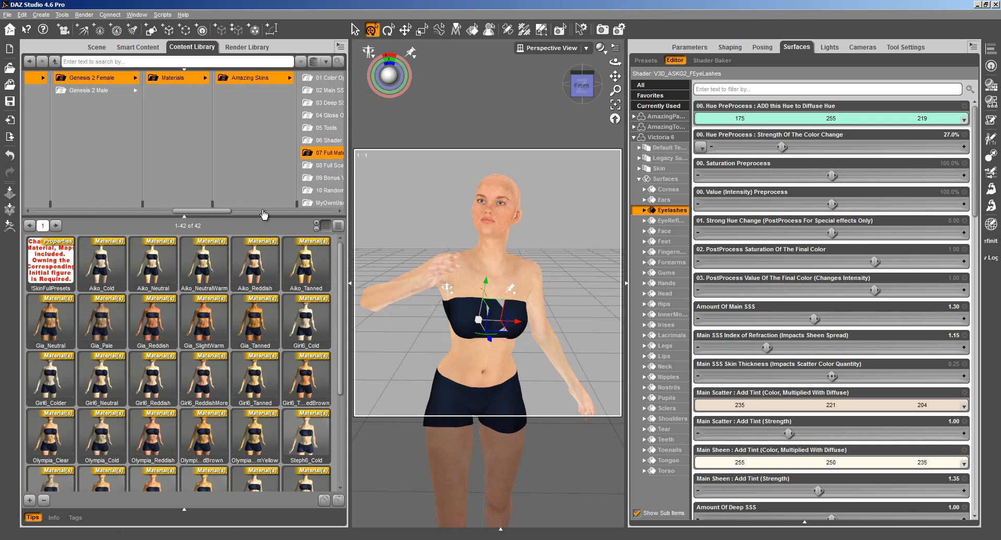
click(263, 211)
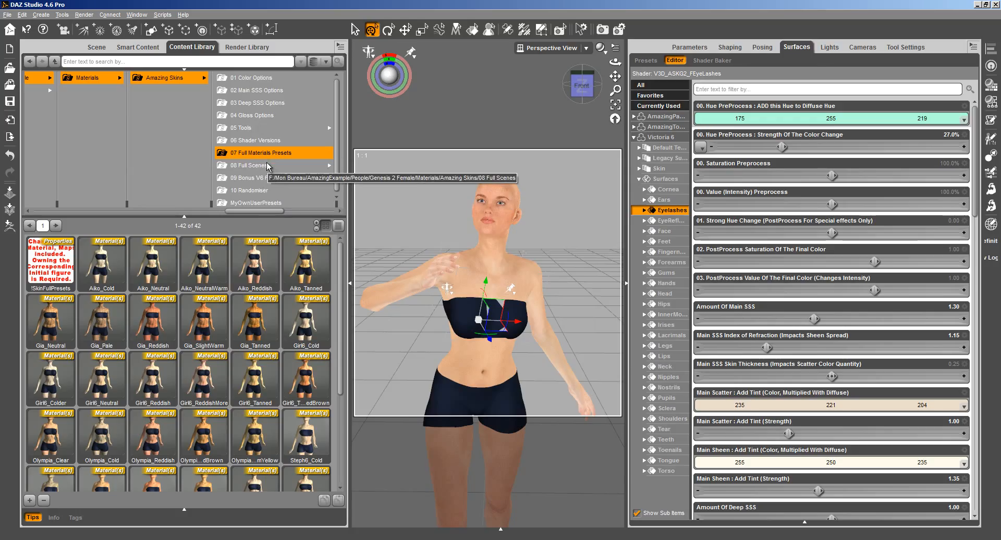
click(251, 166)
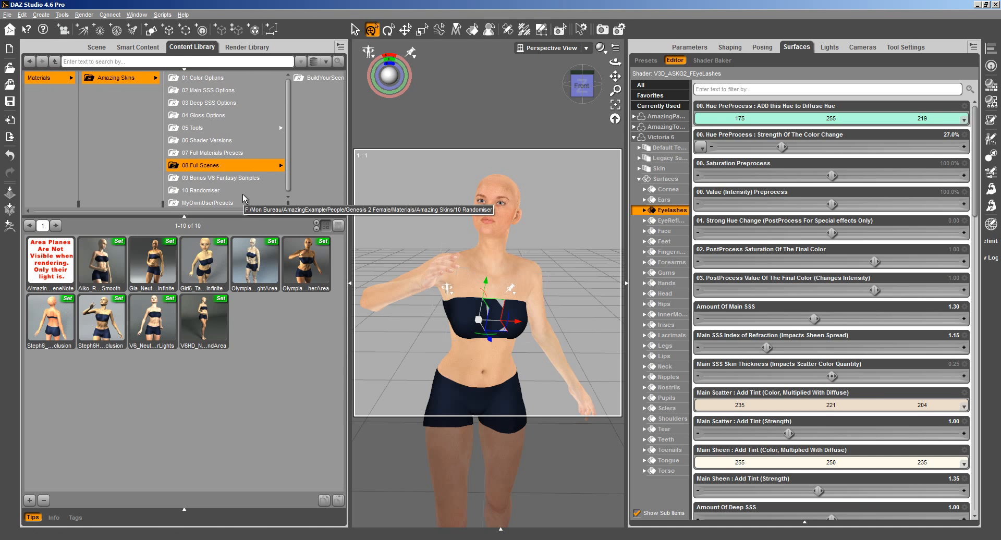
click(151, 81)
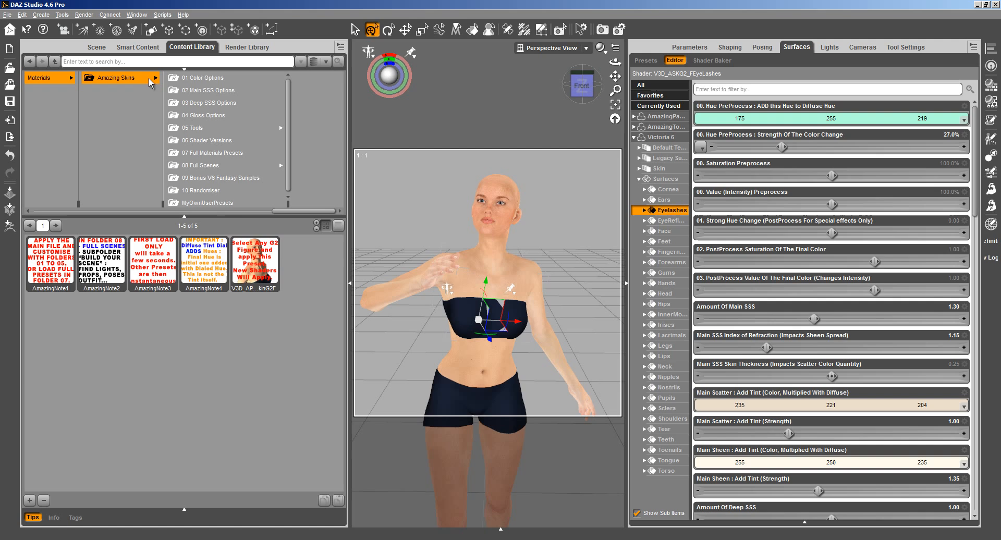
click(255, 263)
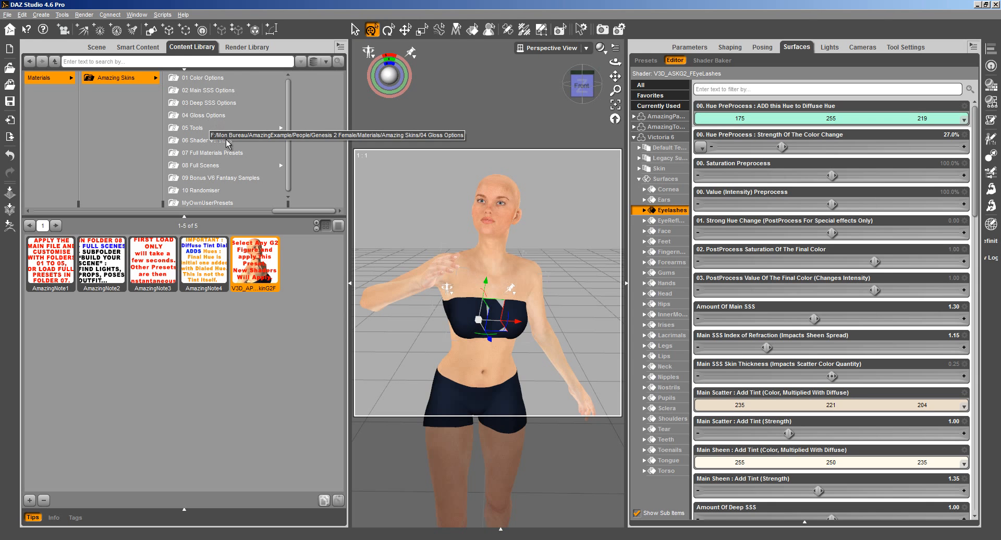
click(228, 152)
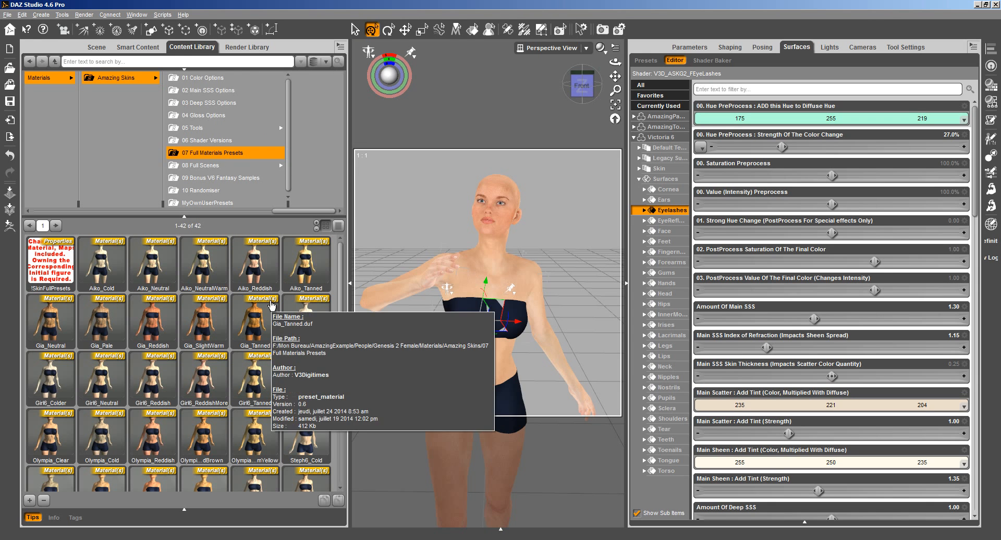
scroll(271, 305, down, 3)
scroll(108, 332, up, 3)
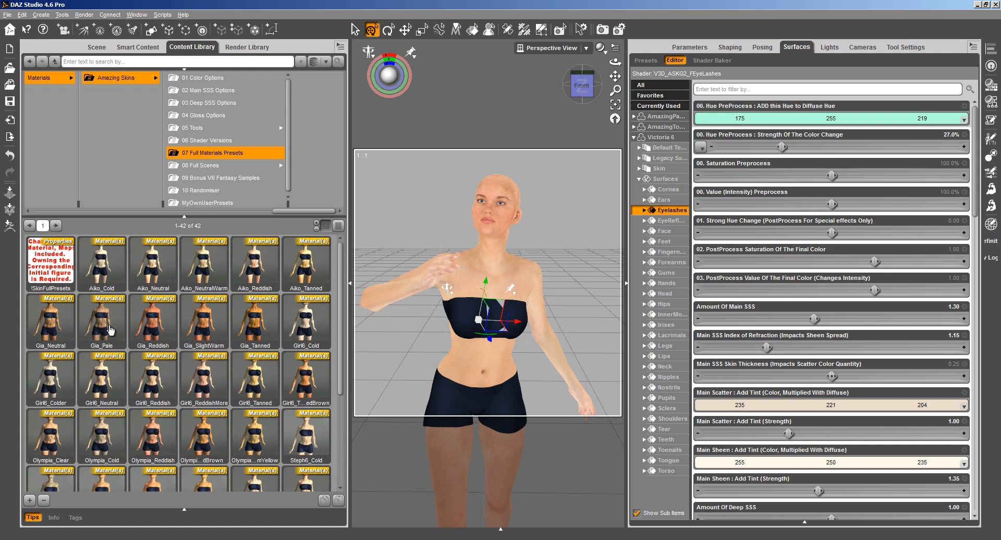
Step: Apply the Aiko_Cold full materials preset to Victoria 6 and render the scene
double_click(102, 276)
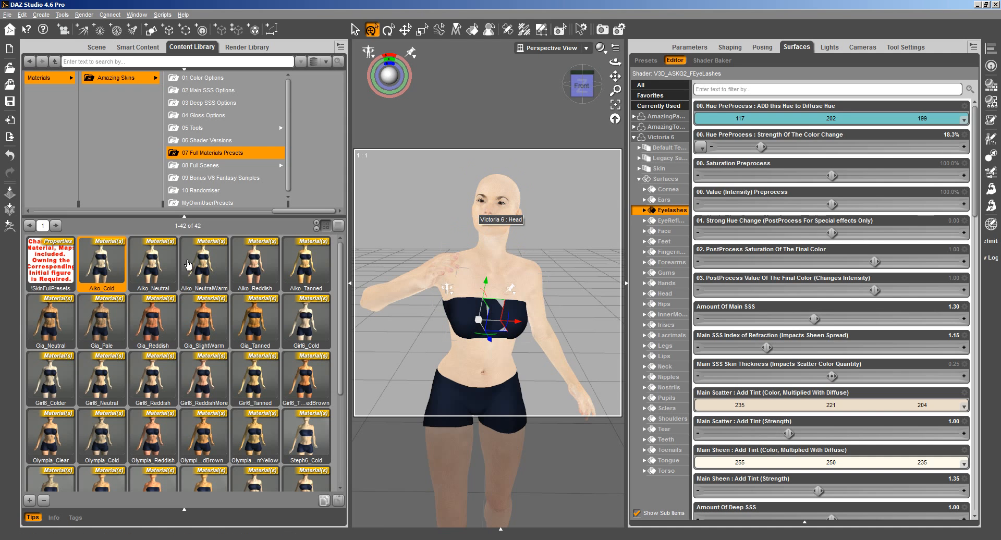
click(84, 15)
click(85, 28)
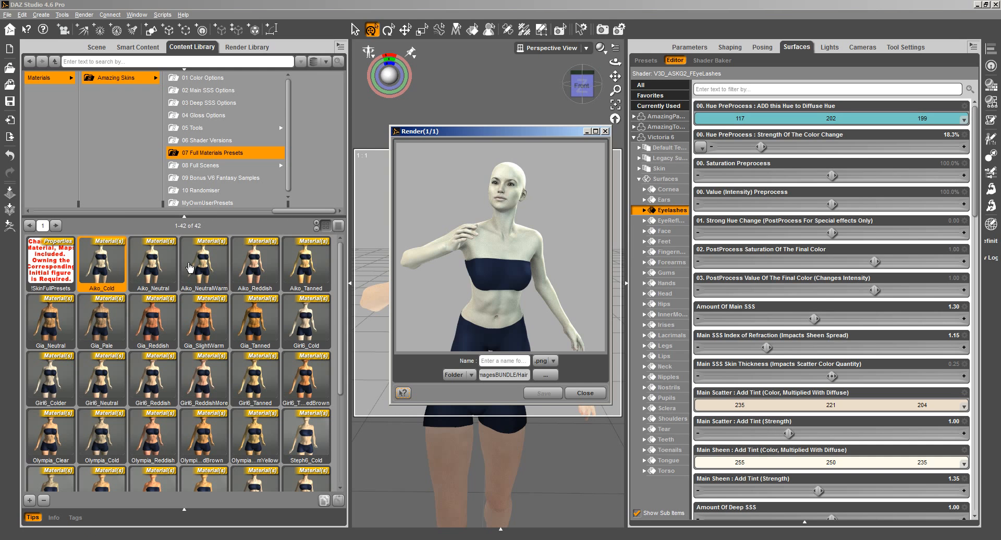
Step: Replace Victoria 6's skin with the Aiko_Reddish full materials preset and render the scene again
double_click(255, 277)
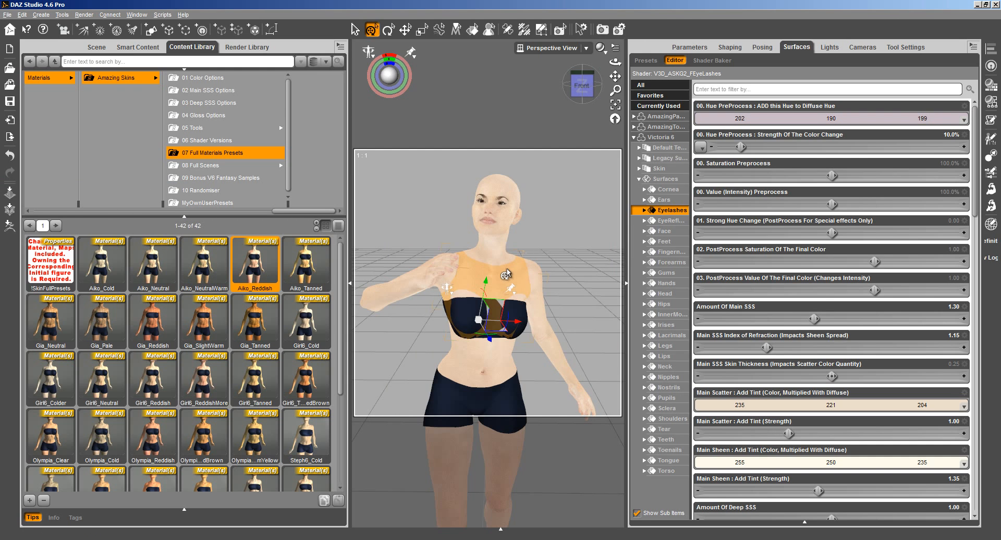
click(84, 15)
click(99, 32)
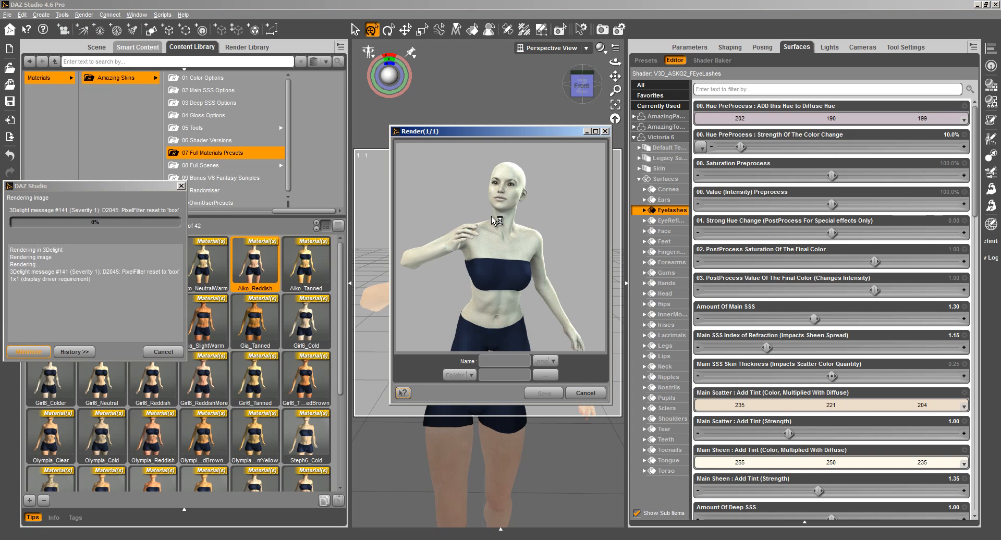